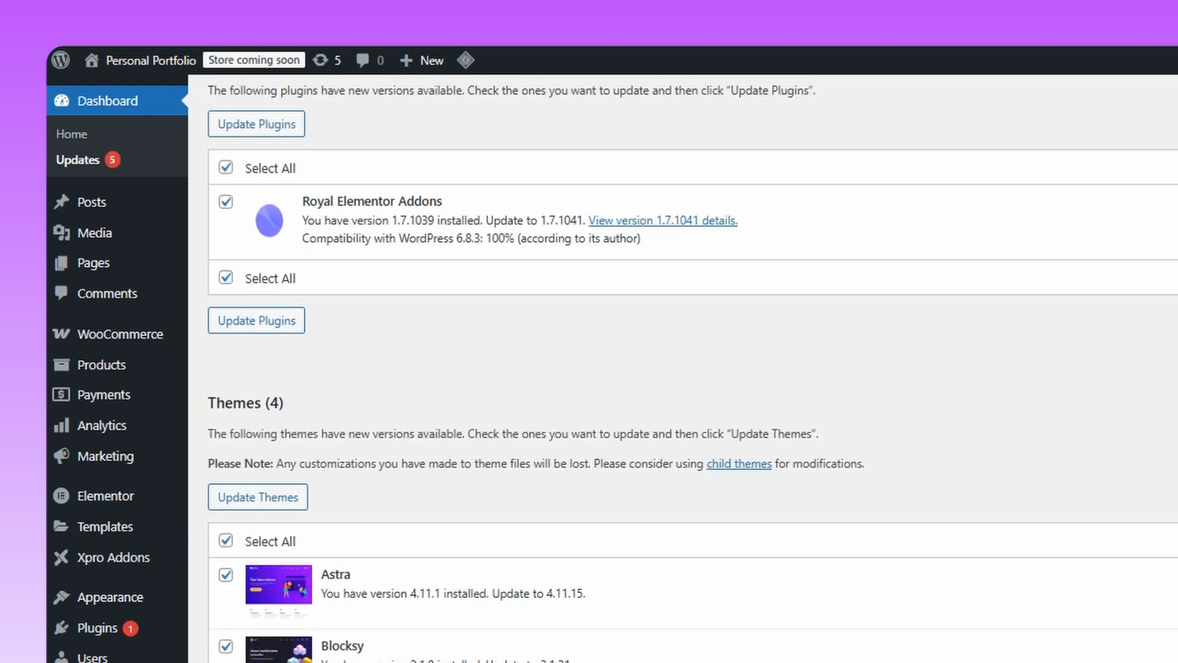
Update the Royal Elementor Addons plugin and return to the WordPress updates page to review plugin and theme status.
{"action": "left_click", "coordinate": [255, 121]}
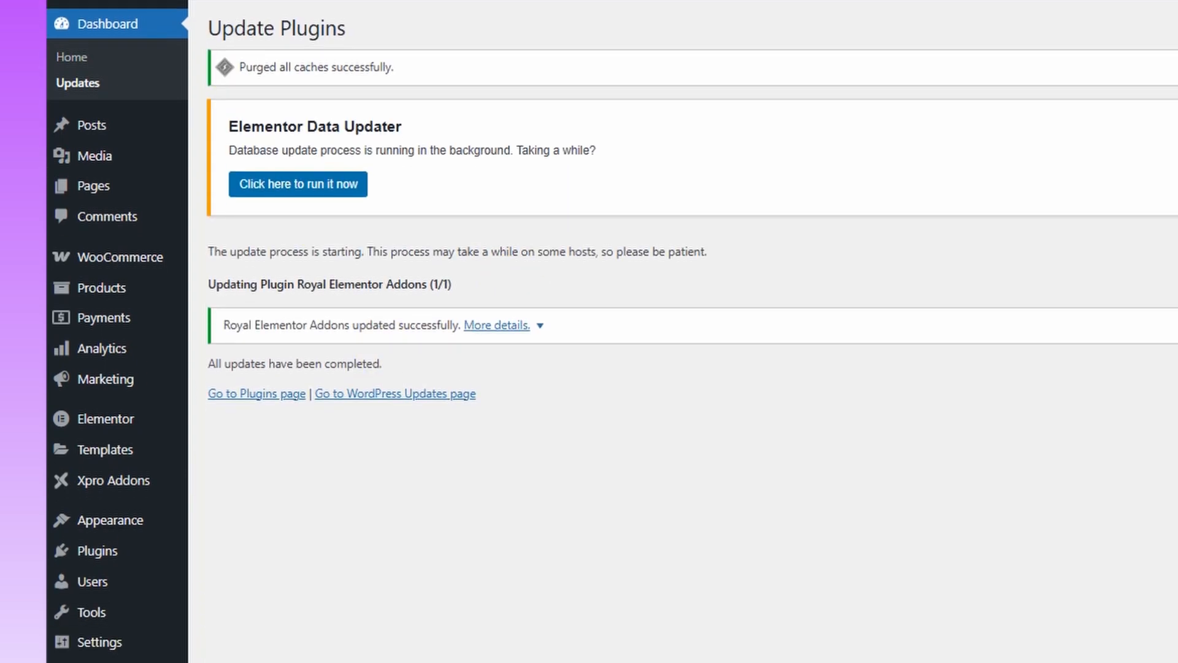
{"action": "scroll", "coordinate": [478, 368], "scroll_direction": "down", "scroll_amount": 2}
{"action": "left_click", "coordinate": [473, 329]}
{"action": "scroll", "coordinate": [369, 430], "scroll_direction": "down", "scroll_amount": 2}
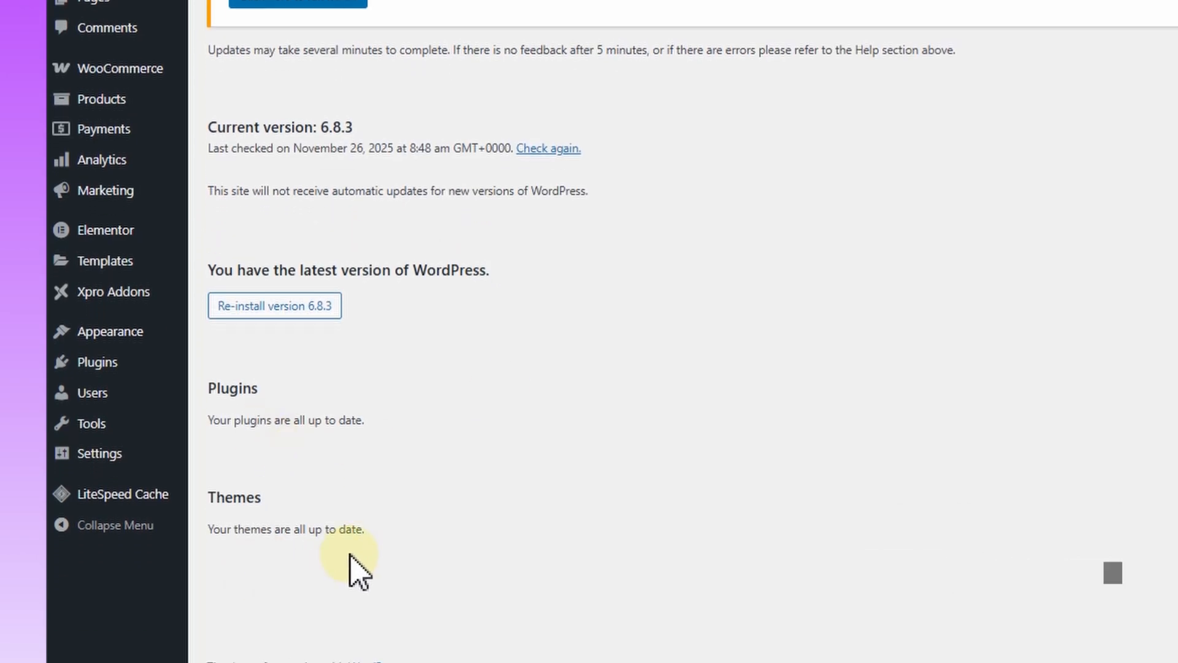
Re-save the permalink settings with the Post name structure and check the site's front page.
{"action": "mouse_move", "coordinate": [128, 461]}
{"action": "left_click", "coordinate": [222, 549]}
{"action": "scroll", "coordinate": [355, 500], "scroll_direction": "down", "scroll_amount": 10}
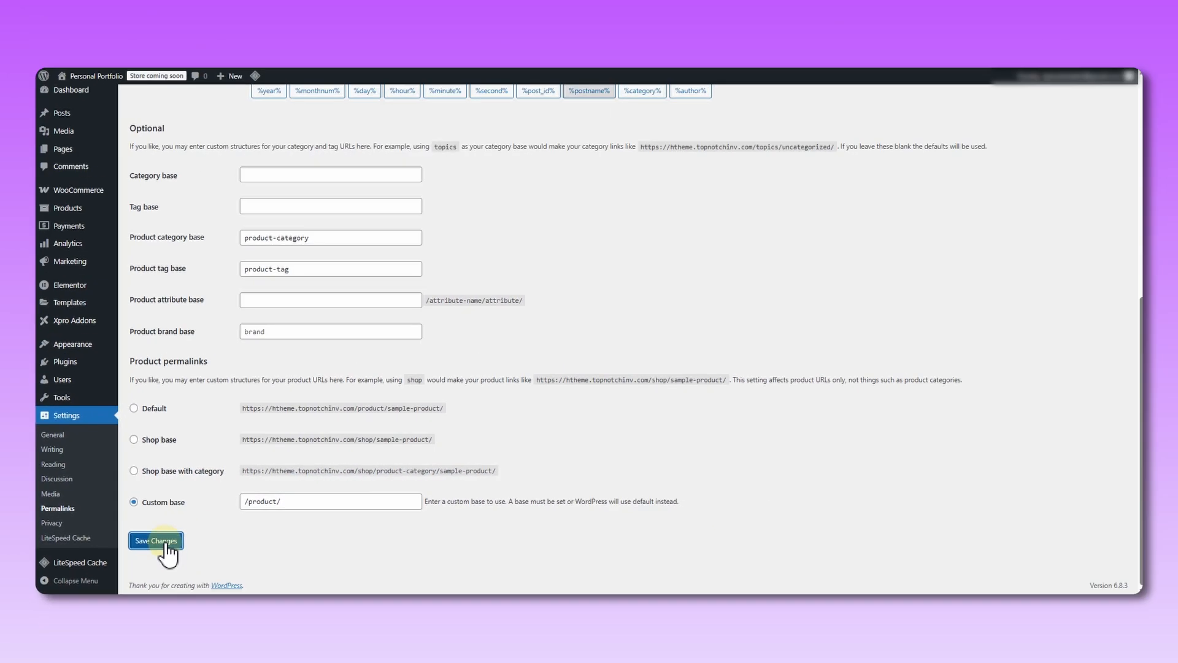
{"action": "left_click", "coordinate": [326, 588]}
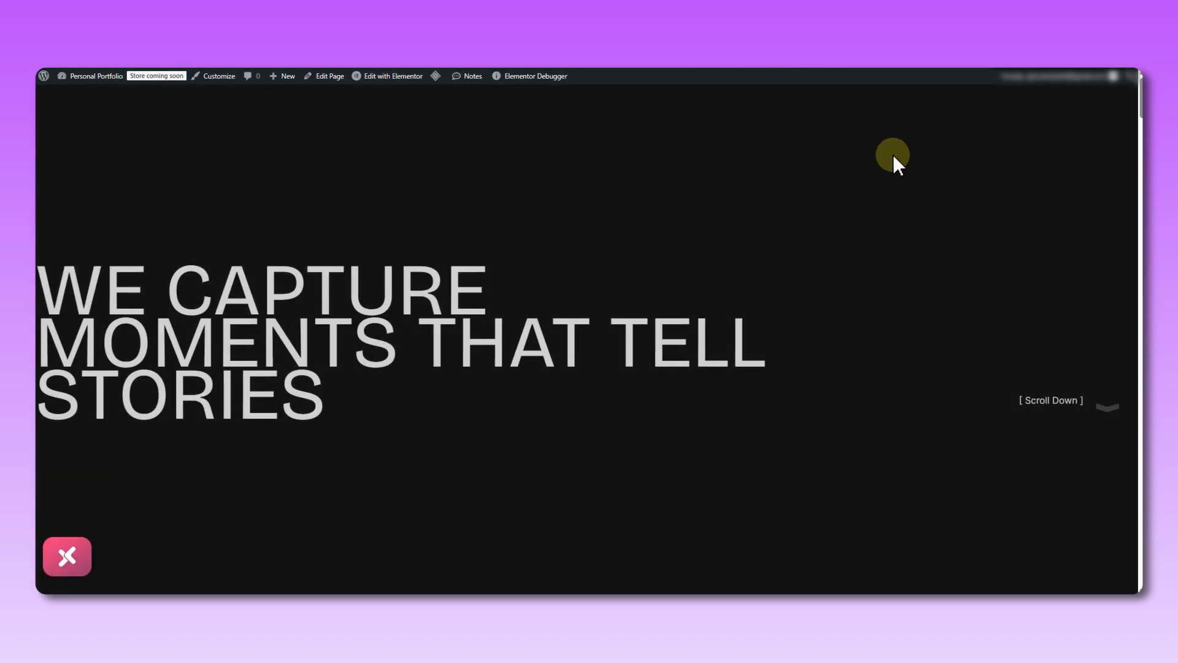
{"action": "left_click_drag", "start_coordinate": [1141, 103], "coordinate": [1104, 593]}
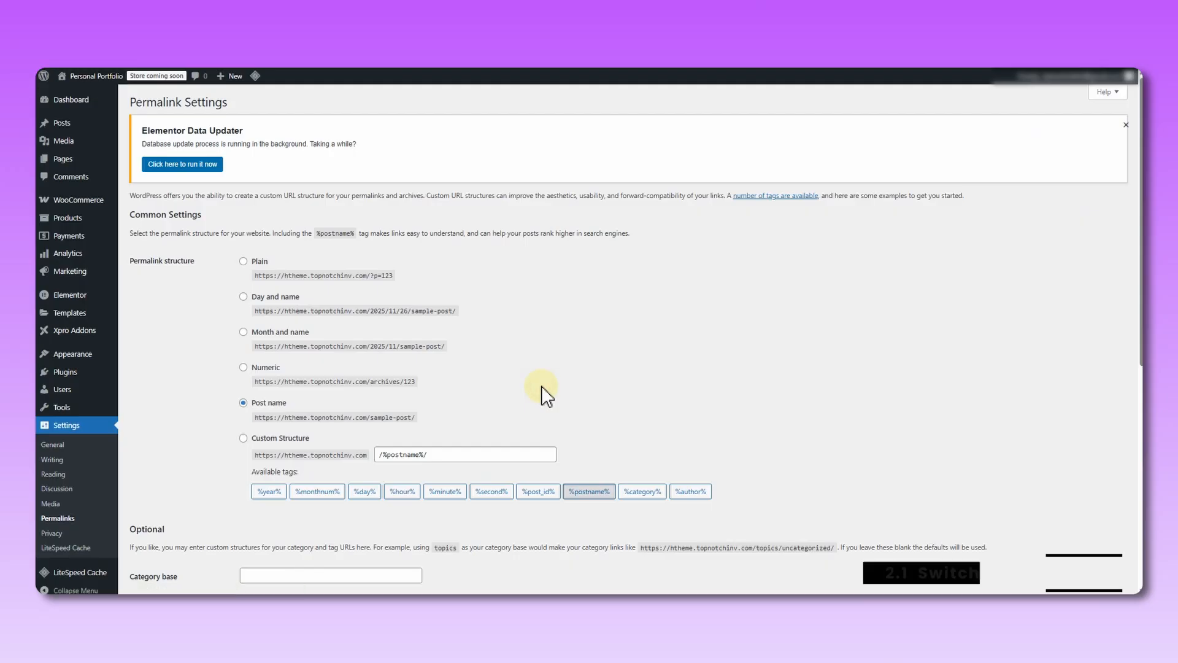
Activate the default Twenty Twenty-Three theme from the installed themes.
{"action": "mouse_move", "coordinate": [103, 343]}
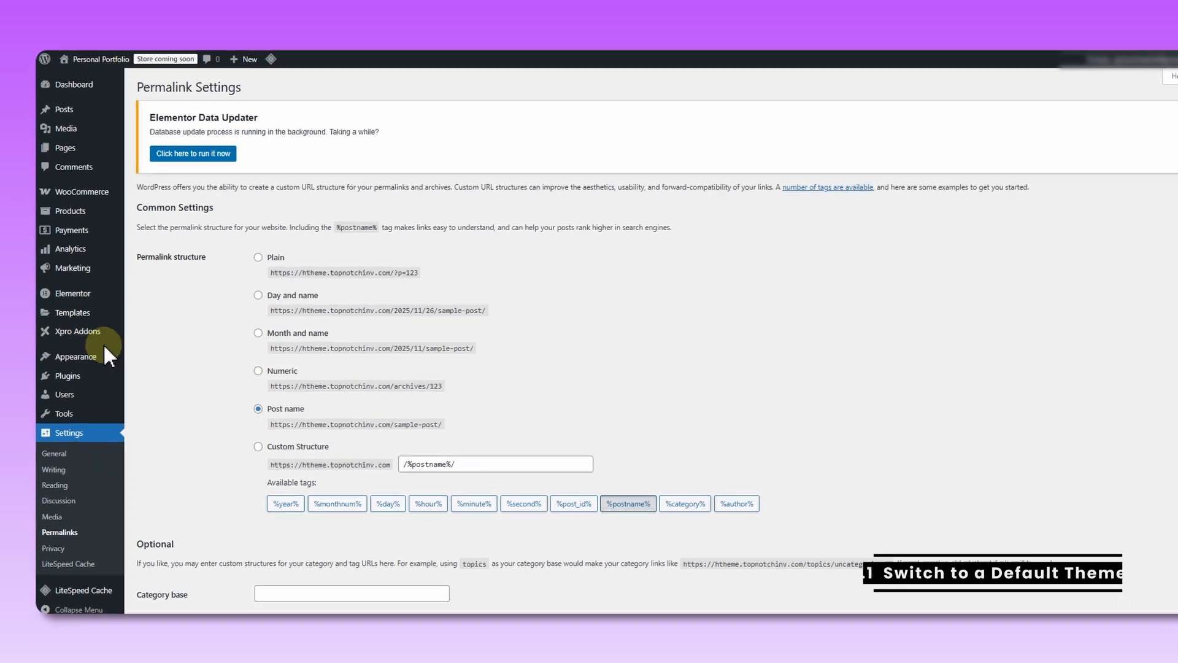
{"action": "left_click", "coordinate": [205, 384]}
{"action": "scroll", "coordinate": [934, 468], "scroll_direction": "down", "scroll_amount": 4}
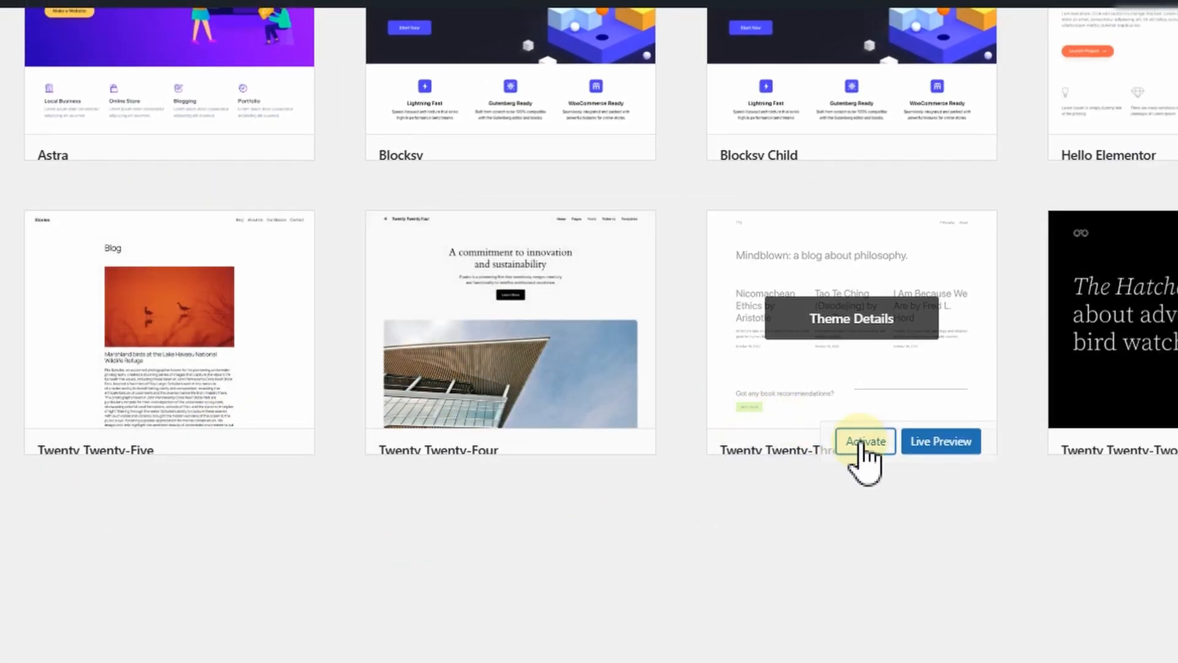
{"action": "left_click", "coordinate": [945, 429]}
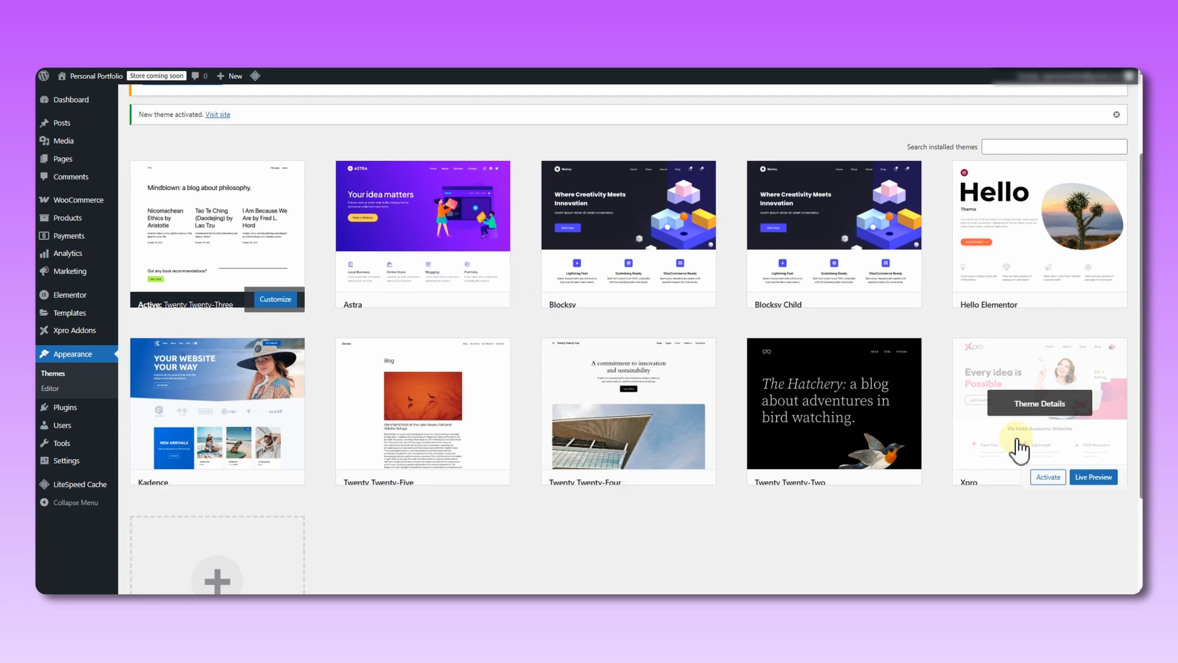
Activate the Xpro theme and open the site customizer.
{"action": "scroll", "coordinate": [1018, 448], "scroll_direction": "down", "scroll_amount": 2}
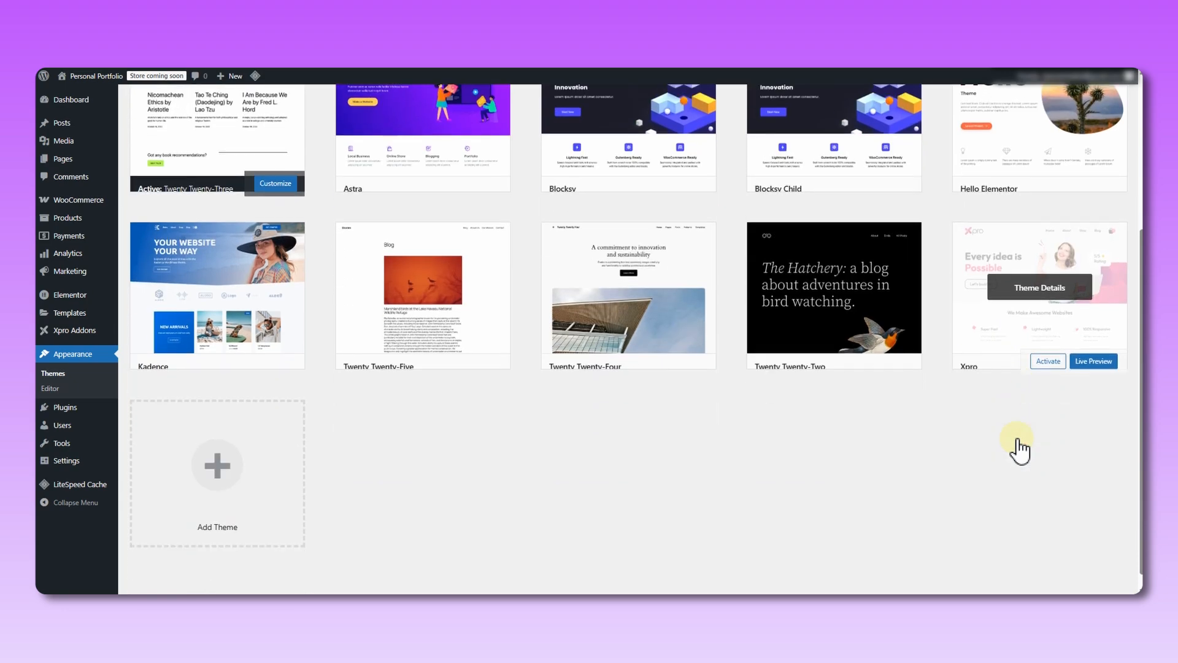
{"action": "left_click", "coordinate": [1039, 364]}
{"action": "left_click", "coordinate": [69, 359]}
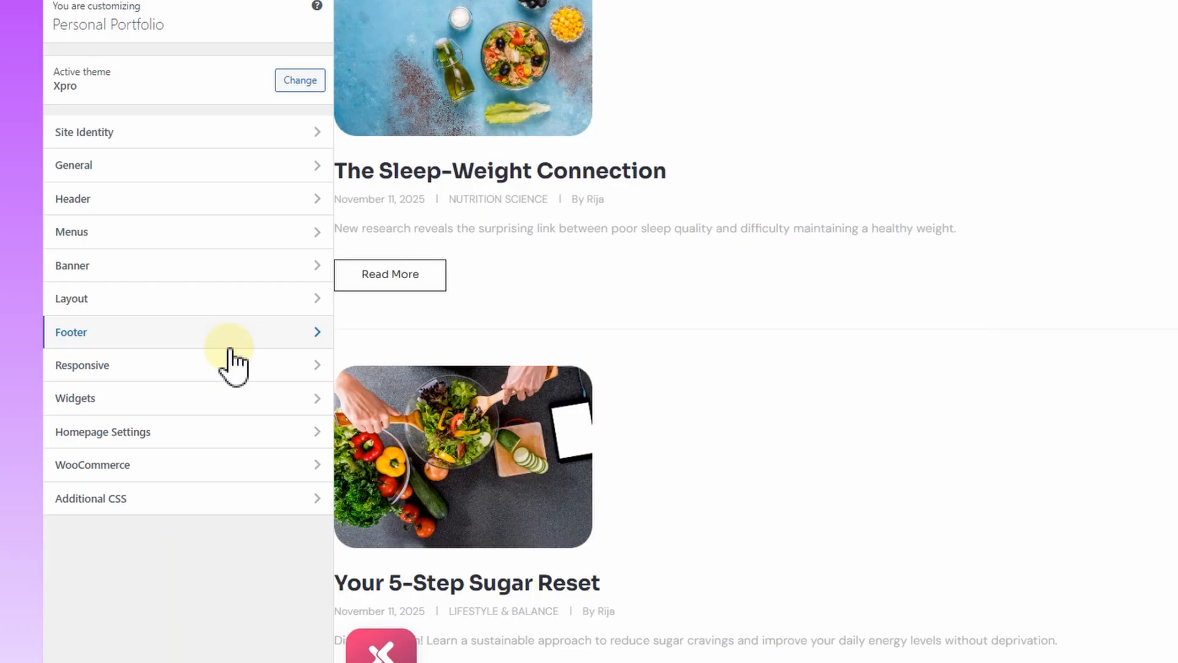
Change the header layout from No Header to the single-row layout with logo and menu side by side, and publish it.
{"action": "left_click", "coordinate": [142, 205]}
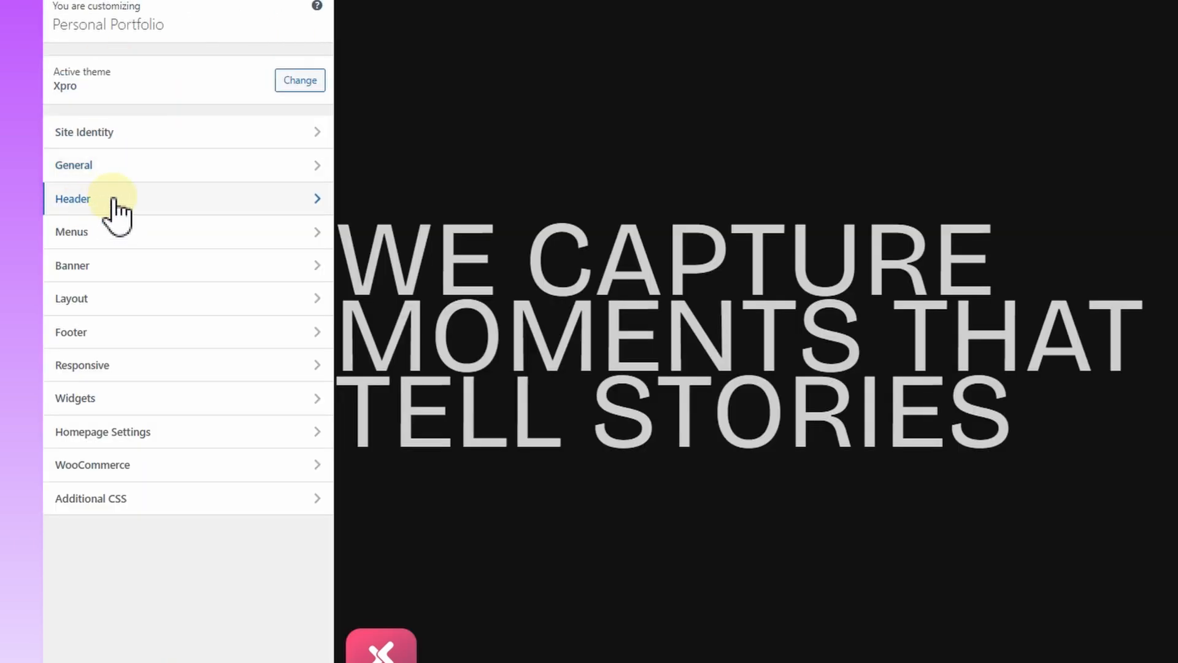
{"action": "left_click", "coordinate": [271, 208]}
{"action": "left_click", "coordinate": [78, 75]}
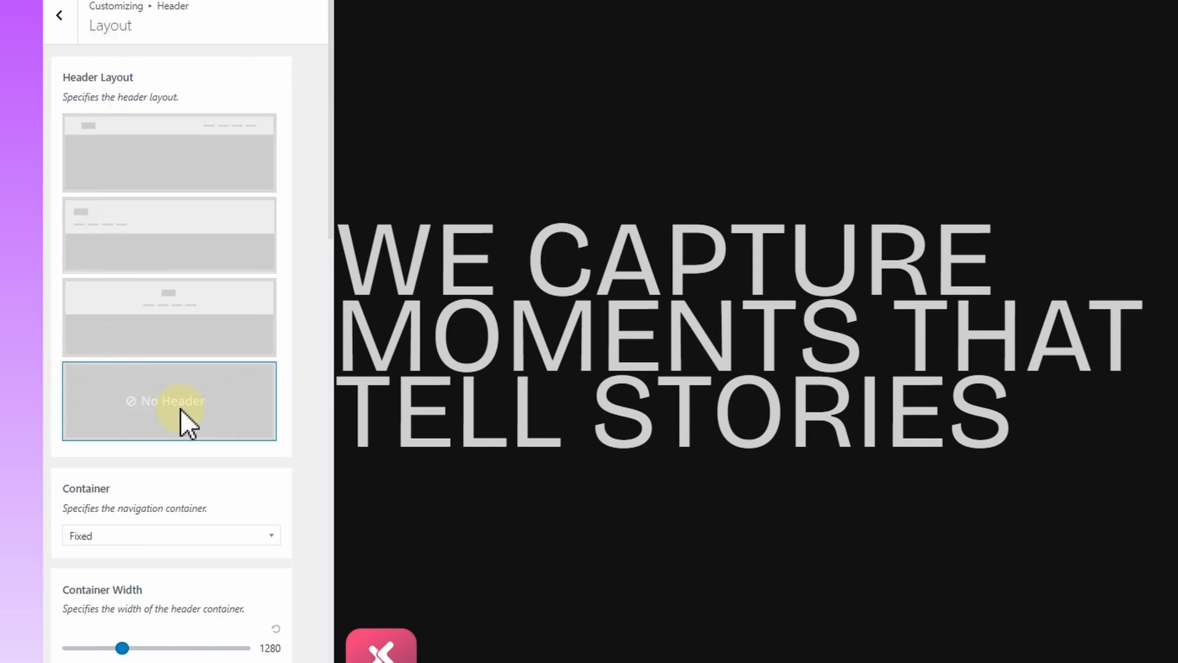
{"action": "left_click", "coordinate": [158, 262]}
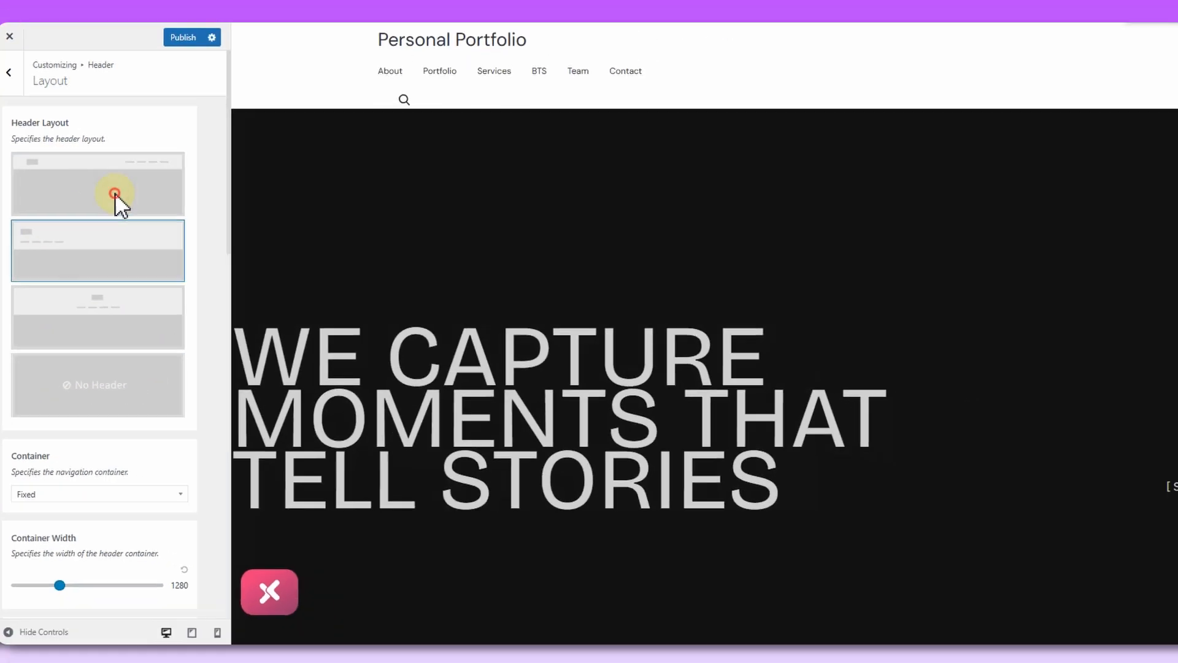
{"action": "left_click", "coordinate": [116, 192]}
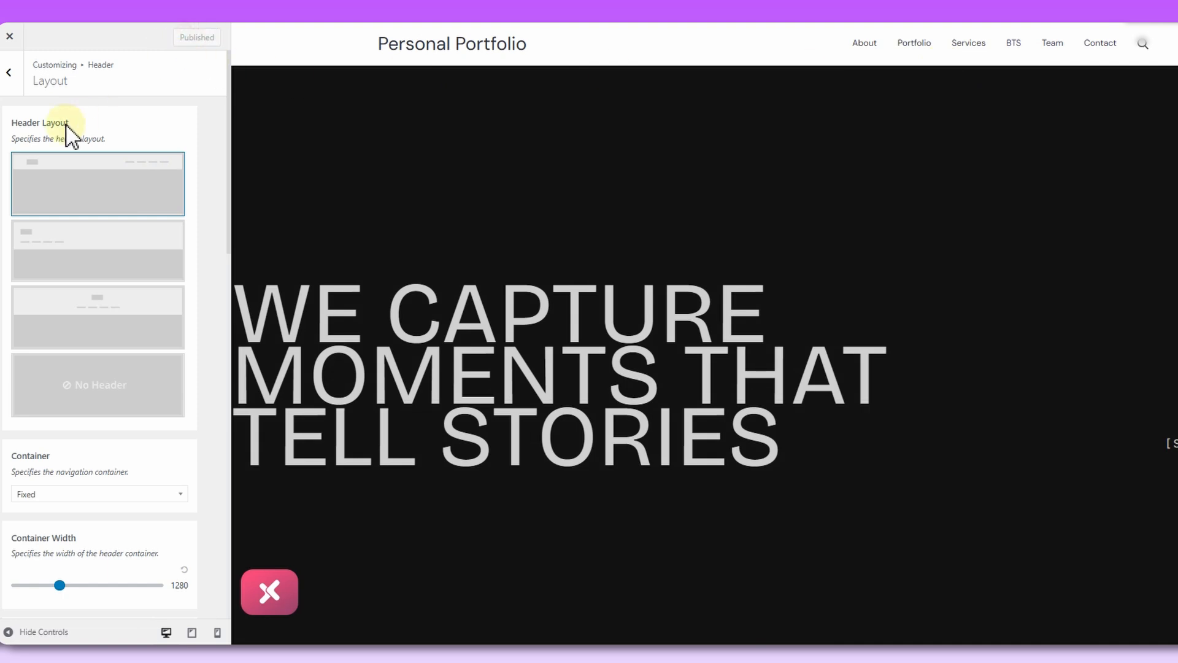
Change the footer layout from No Footer to the copyright text layout, publish it and view the front page.
{"action": "left_click", "coordinate": [9, 73]}
{"action": "left_click", "coordinate": [90, 327]}
{"action": "left_click", "coordinate": [81, 201]}
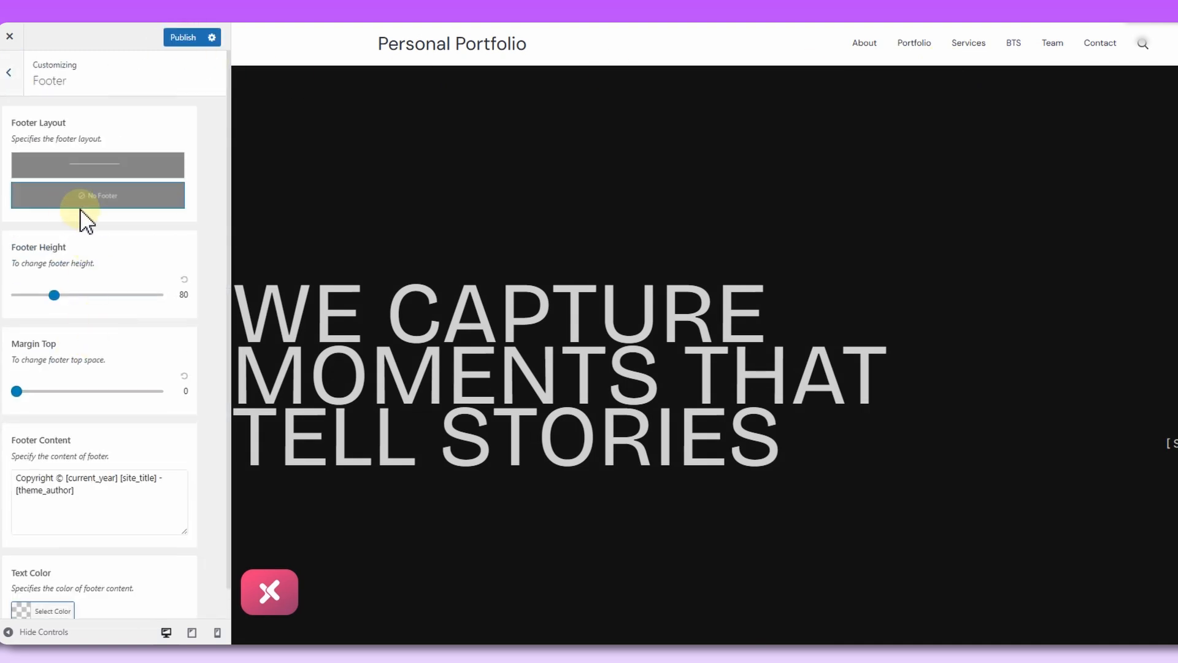
{"action": "left_click", "coordinate": [92, 168]}
{"action": "scroll", "coordinate": [323, 330], "scroll_direction": "down", "scroll_amount": 20}
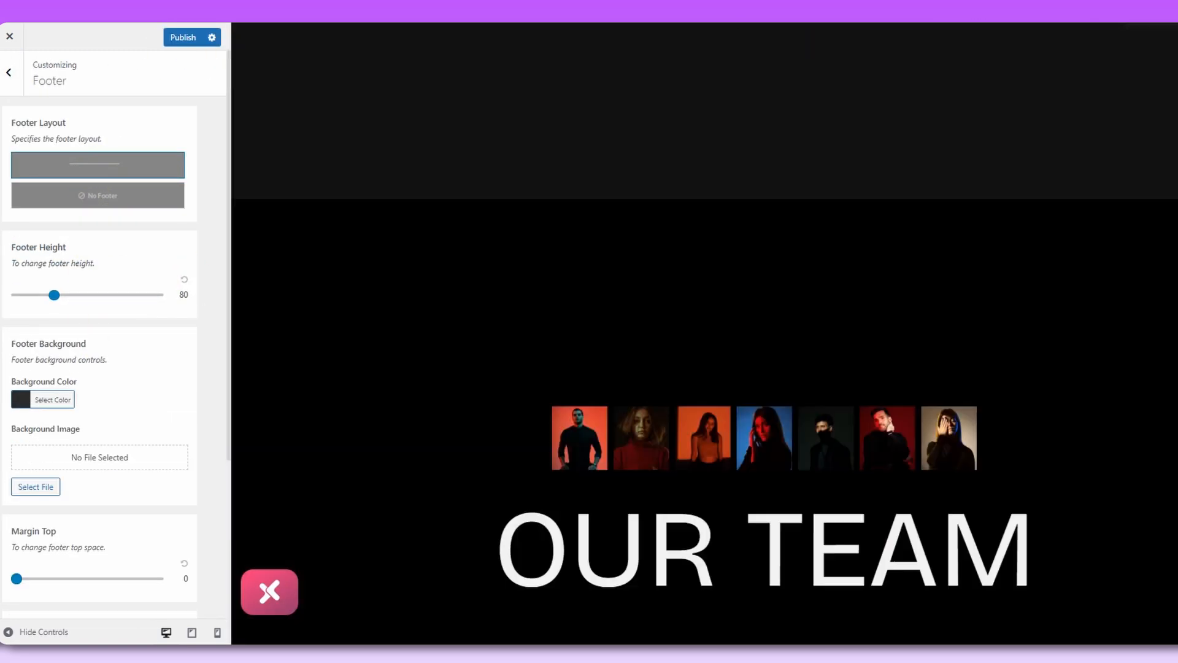
{"action": "scroll", "coordinate": [704, 333], "scroll_direction": "down", "scroll_amount": 10}
{"action": "left_click", "coordinate": [173, 38]}
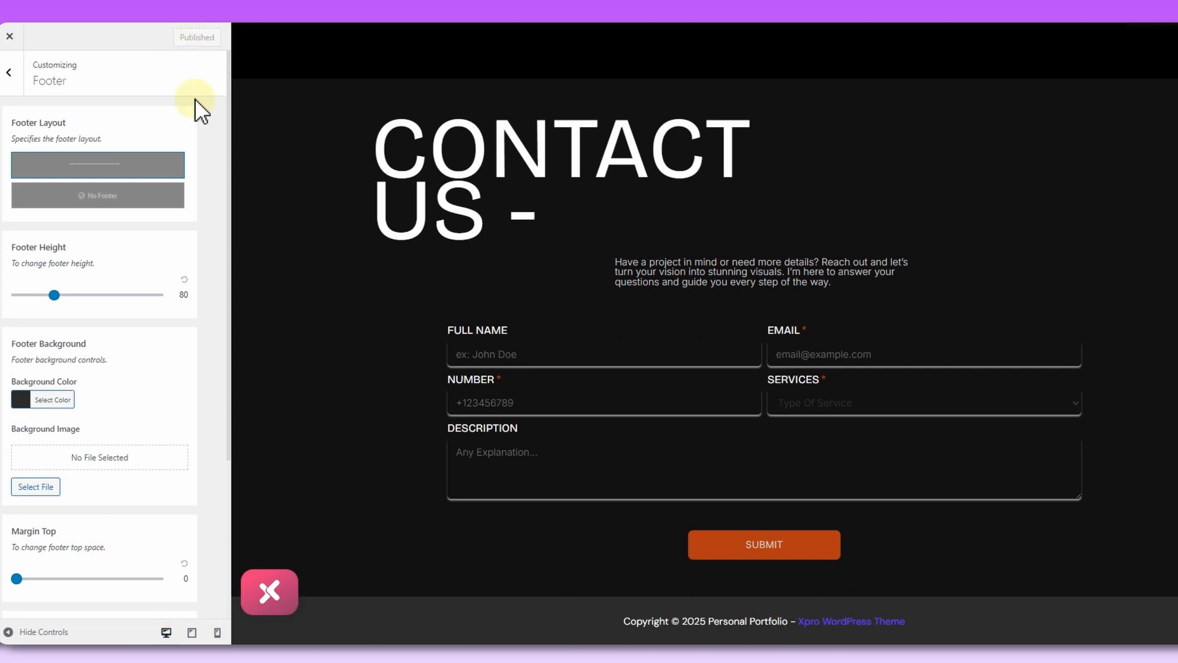
{"action": "left_click", "coordinate": [9, 36]}
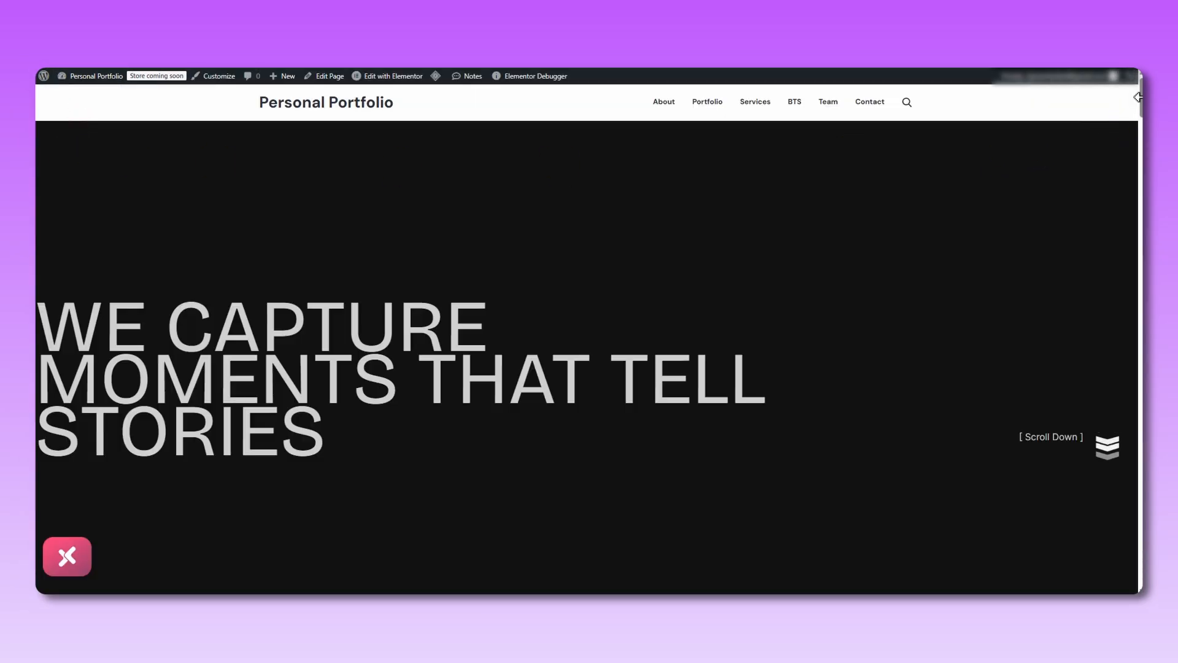
{"action": "mouse_move", "coordinate": [1140, 97]}
{"action": "left_mouse_down"}
{"action": "mouse_move", "coordinate": [1141, 568]}
{"action": "mouse_move", "coordinate": [1139, 105]}
{"action": "left_mouse_up"}
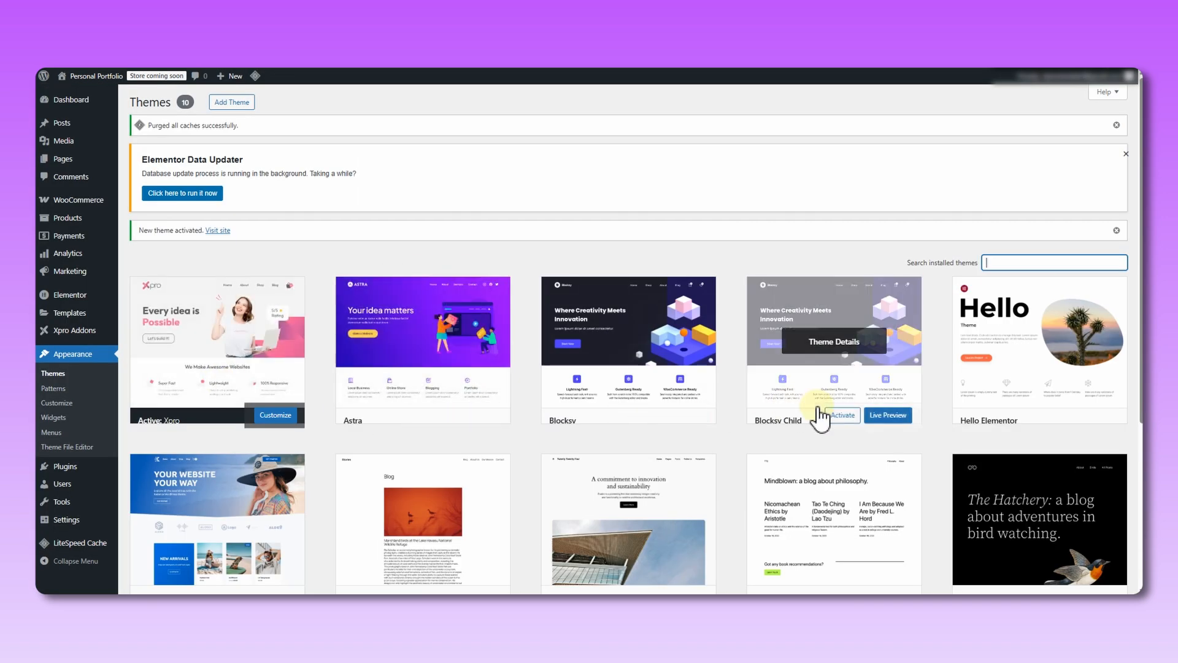
Activate the Hello Elementor theme and open its advanced theme settings.
{"action": "left_click", "coordinate": [1063, 416]}
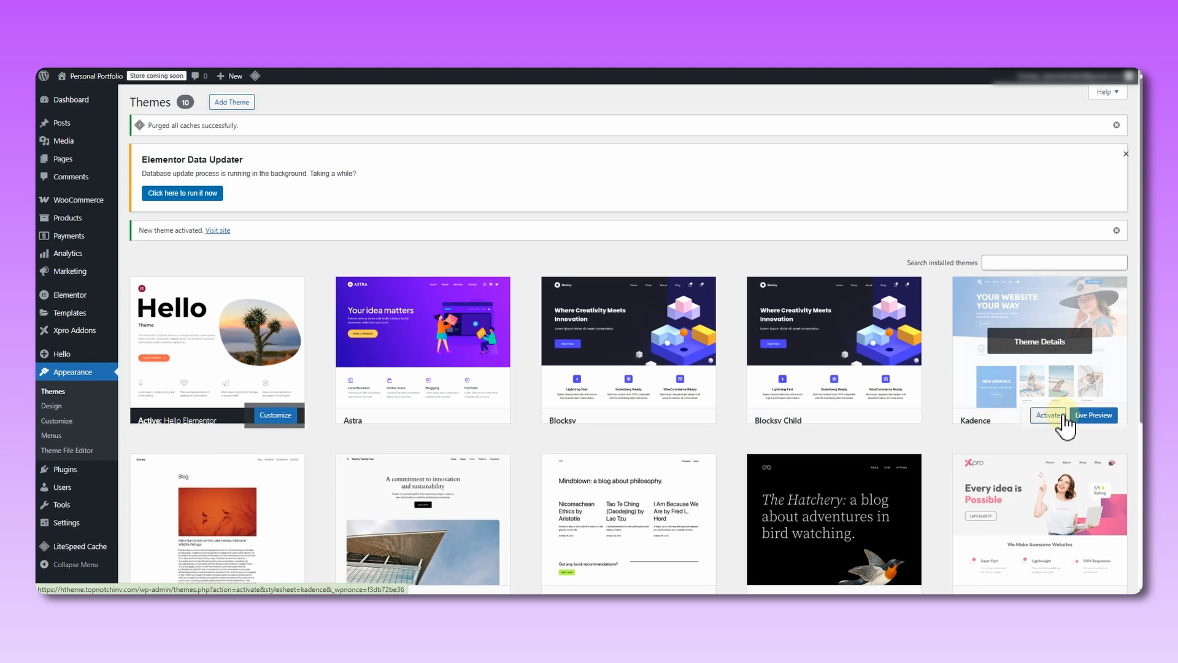
{"action": "mouse_move", "coordinate": [62, 354]}
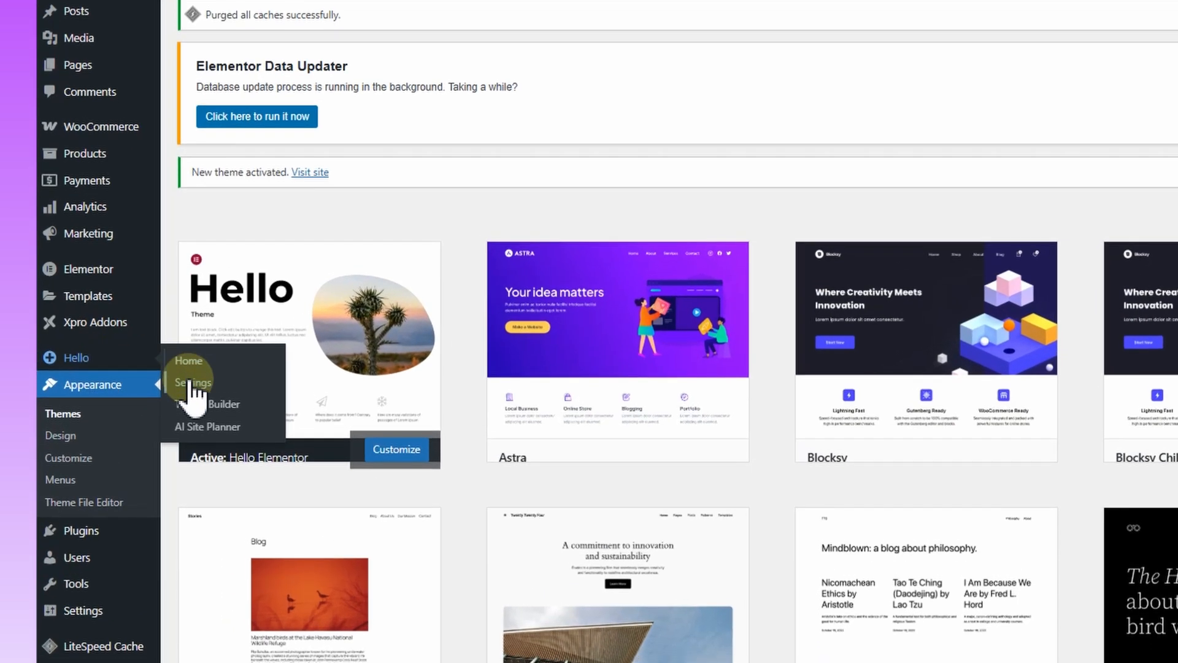
{"action": "left_click", "coordinate": [191, 375]}
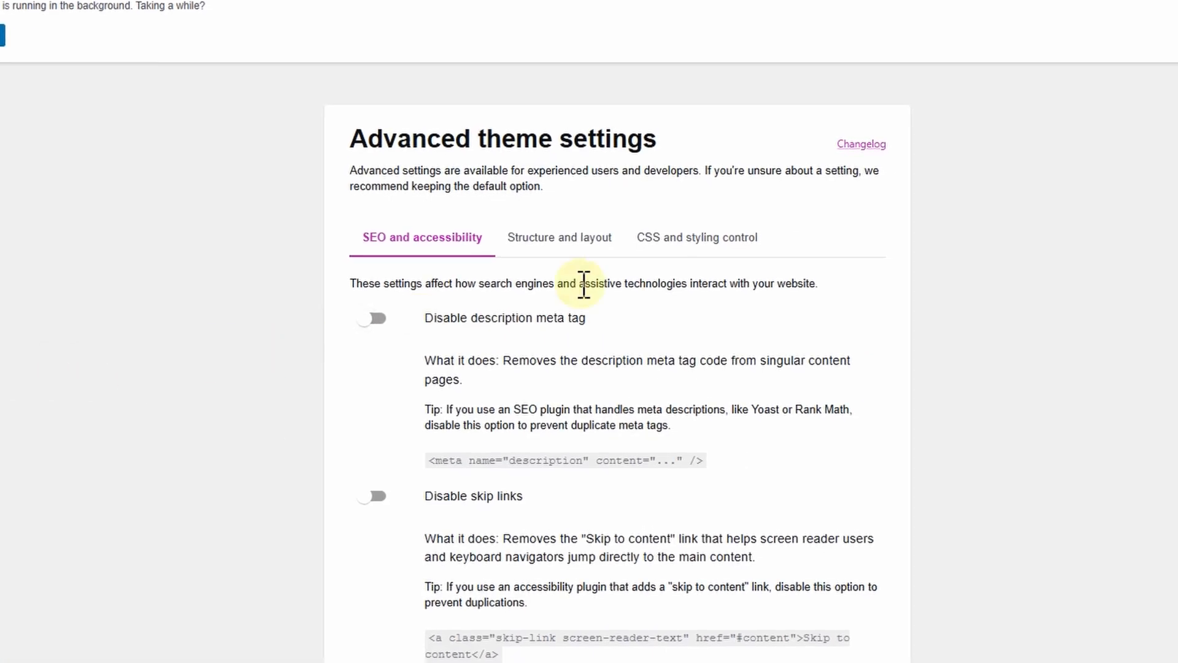
Make sure Disable theme header and footer is off in the Structure and layout settings, and inspect the front page's header and footer.
{"action": "left_click", "coordinate": [540, 231]}
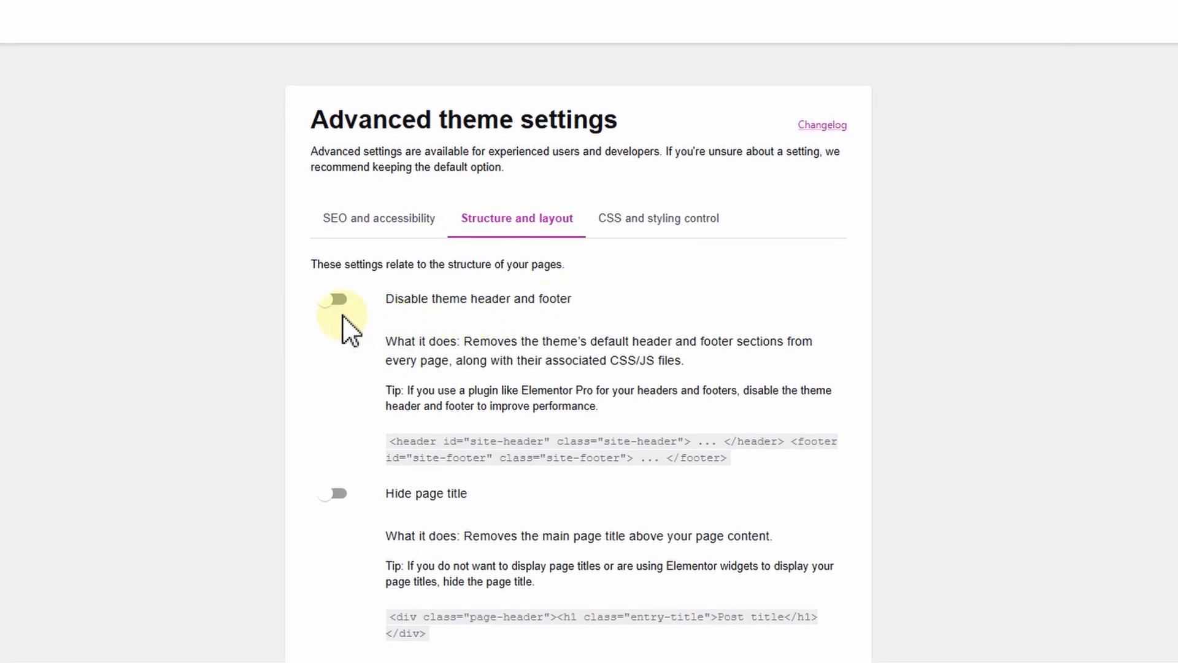
{"action": "left_click", "coordinate": [334, 301]}
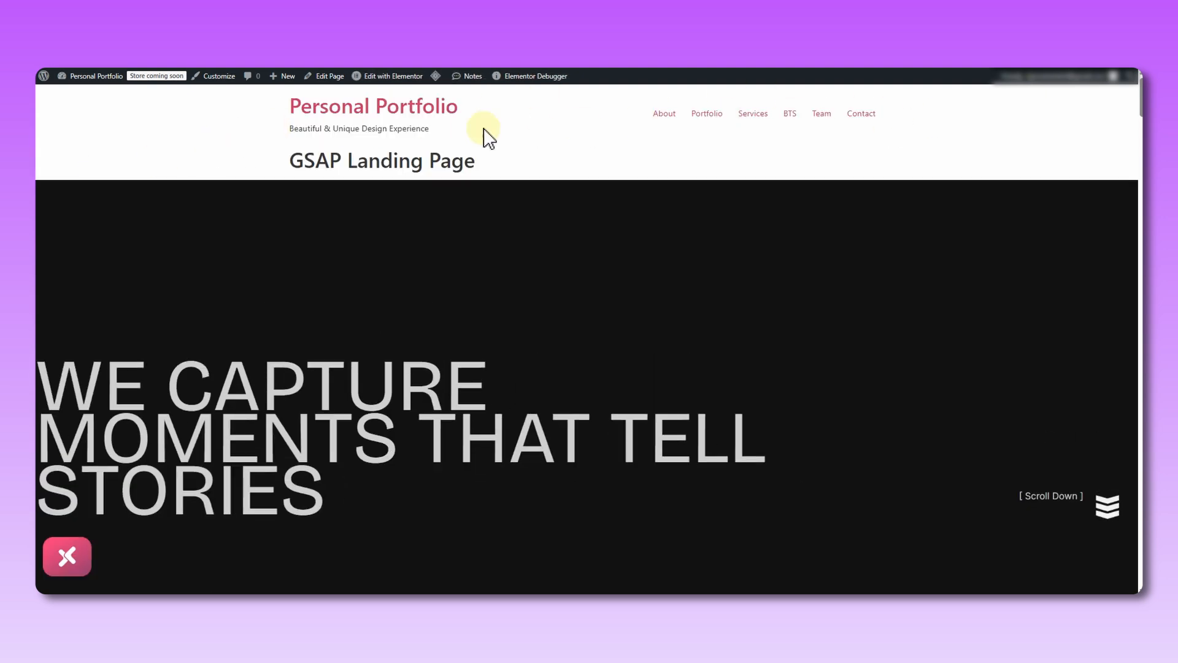
{"action": "left_click_drag", "start_coordinate": [1139, 123], "coordinate": [1140, 574]}
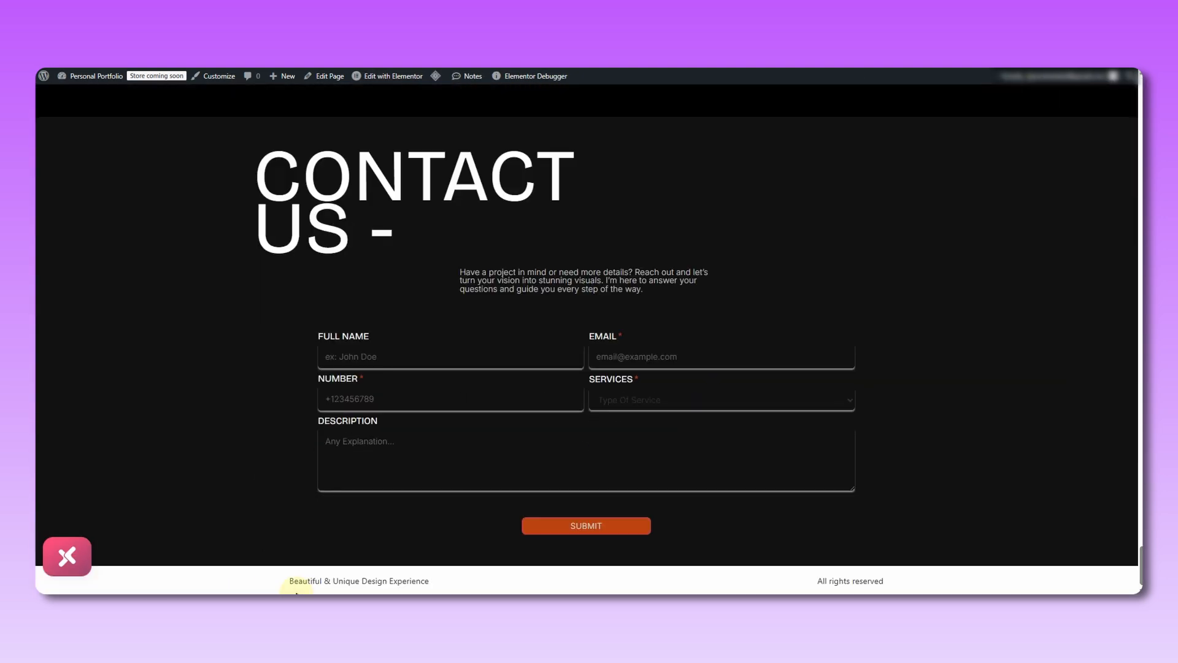
{"action": "left_click_drag", "start_coordinate": [1137, 566], "coordinate": [948, 72]}
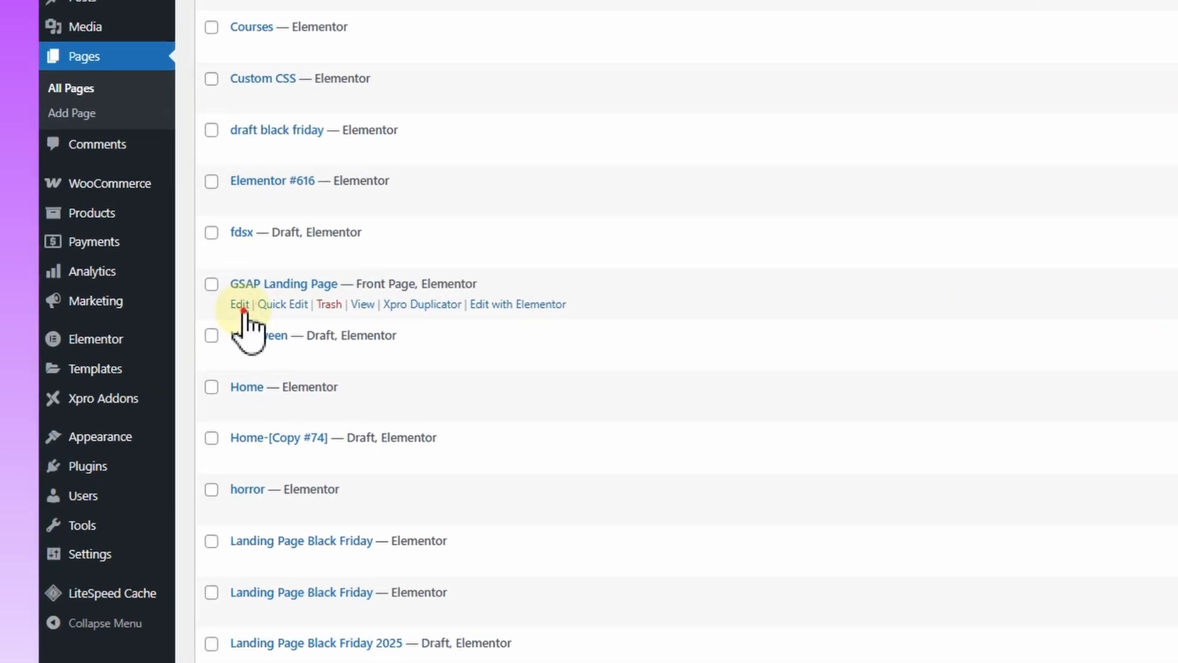
Open the GSAP Landing Page for editing and review its page template options.
{"action": "left_click", "coordinate": [158, 308]}
{"action": "left_click", "coordinate": [1021, 367]}
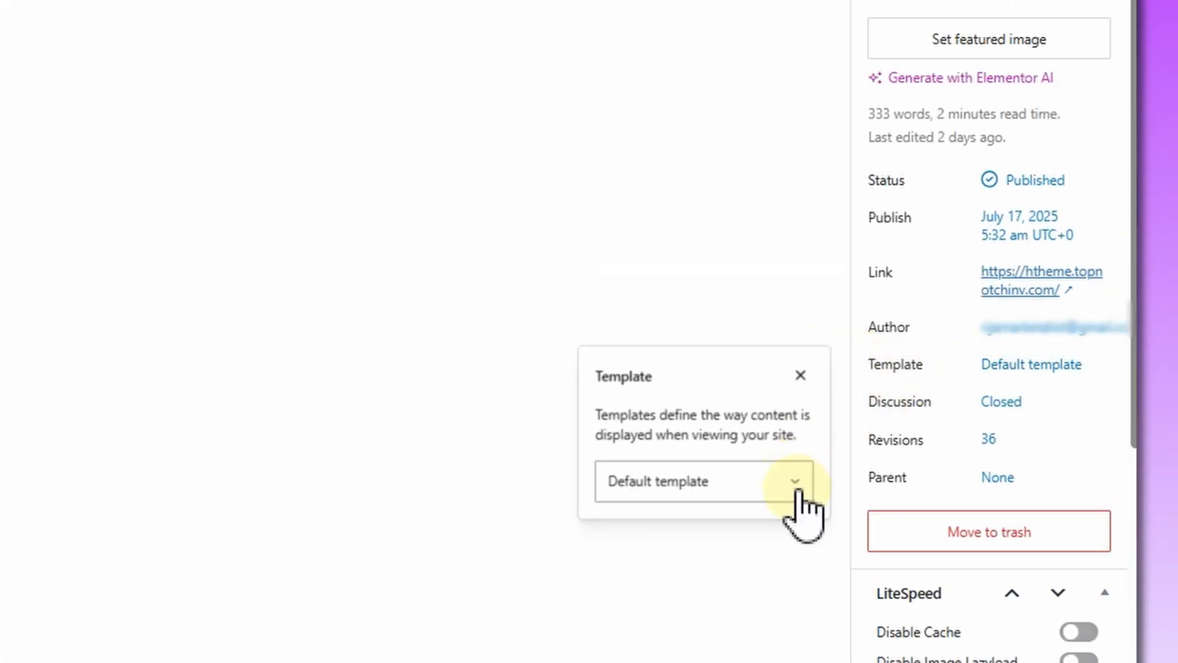
{"action": "left_click", "coordinate": [795, 485]}
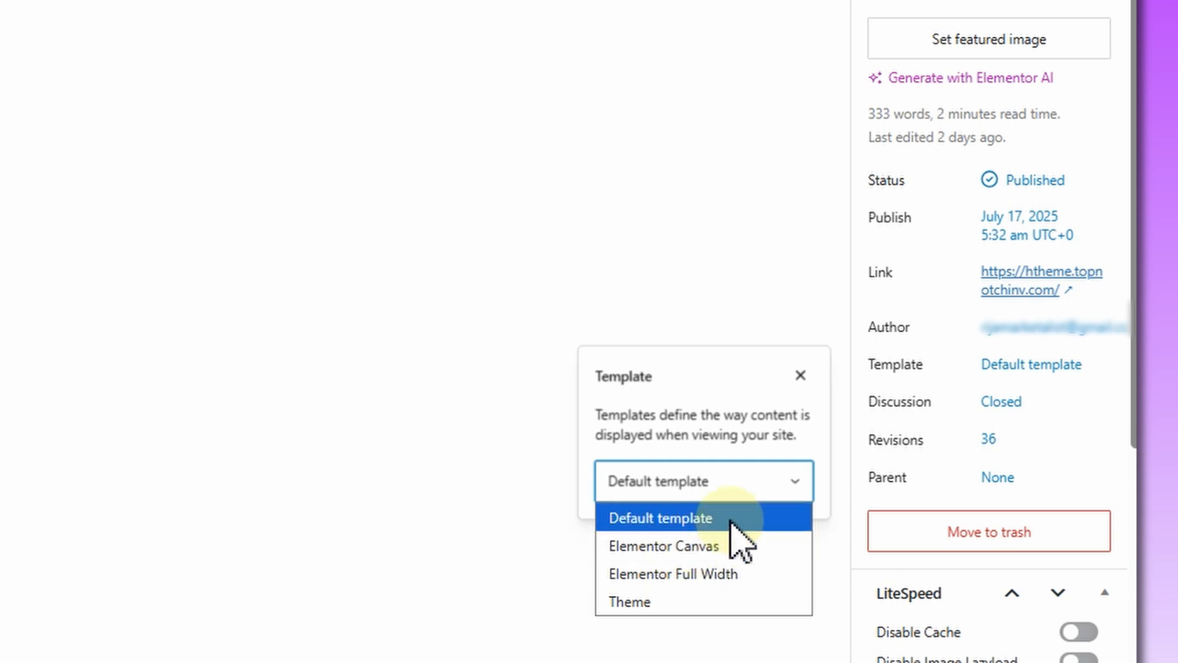
{"action": "left_click", "coordinate": [726, 601]}
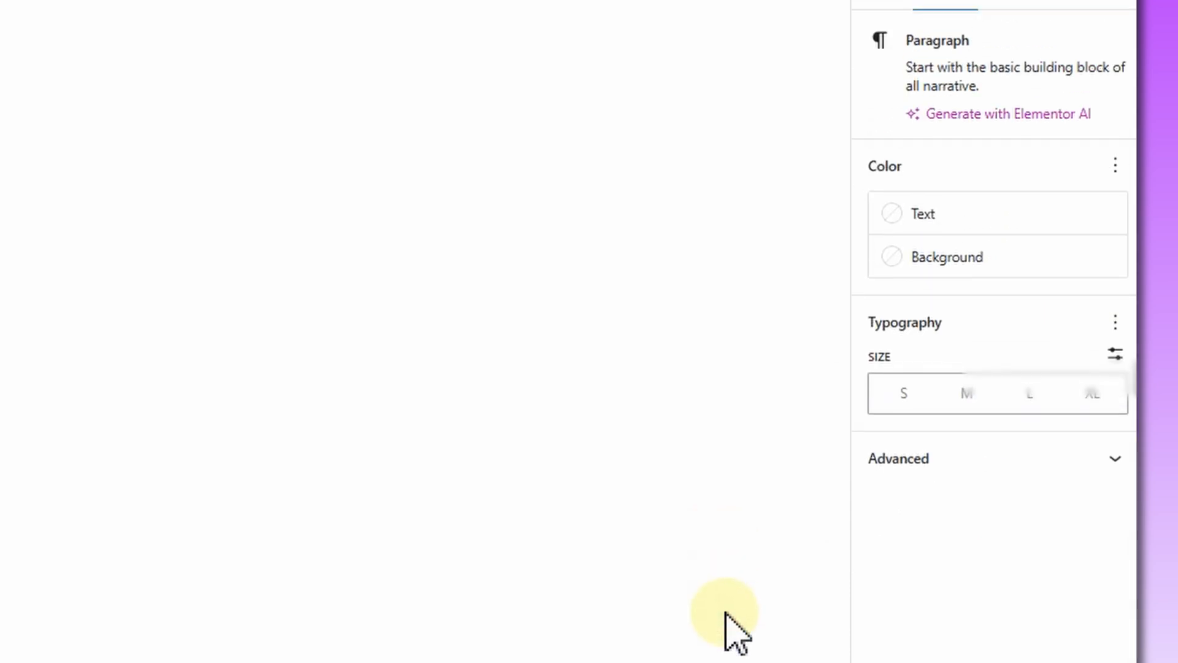
Make sure Disable Header and Disable Footer are unticked in the page's Xpro Settings, and save the page.
{"action": "left_click", "coordinate": [883, 136]}
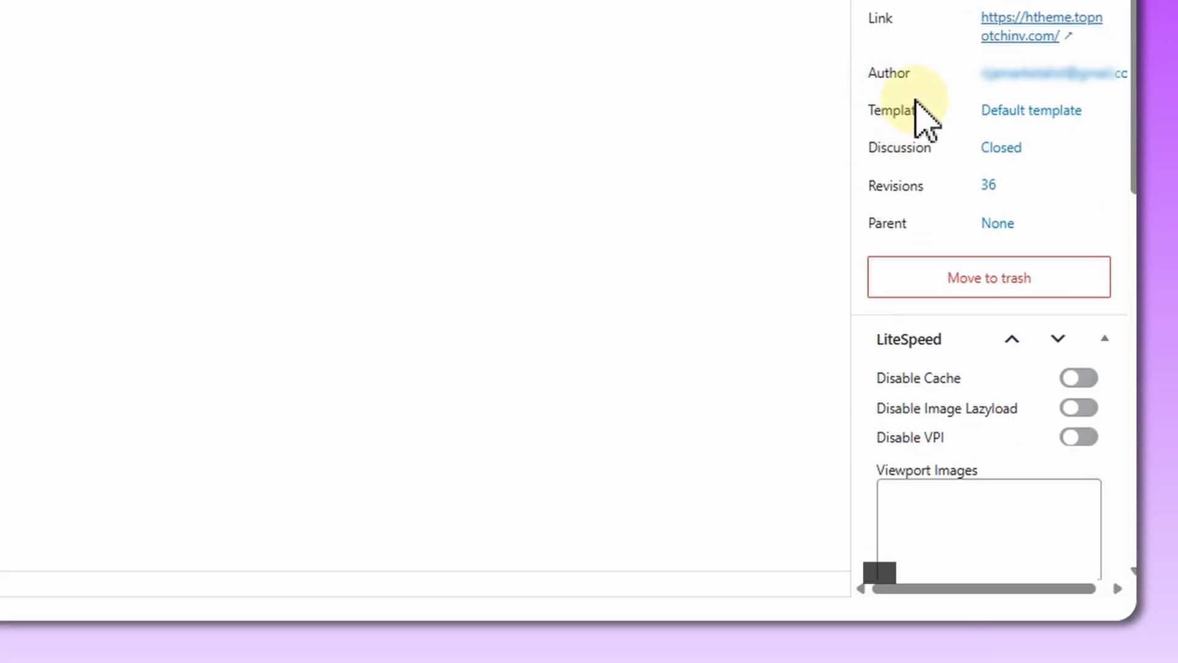
{"action": "scroll", "coordinate": [925, 105], "scroll_direction": "down", "scroll_amount": 5}
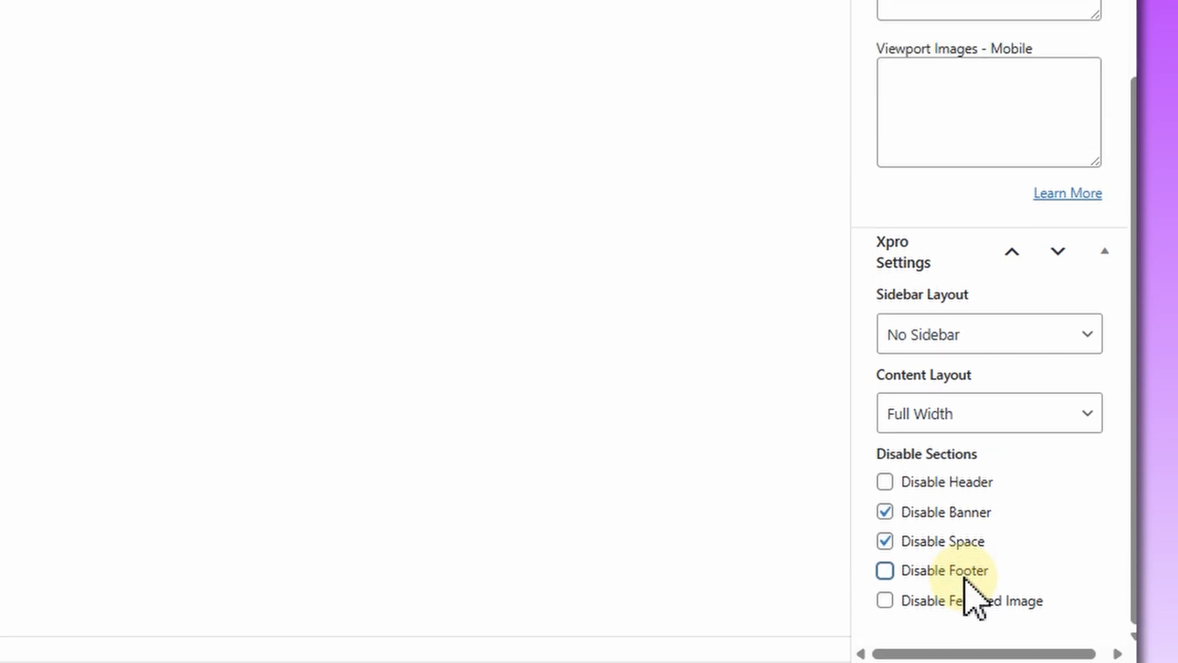
{"action": "left_click", "coordinate": [1080, 72]}
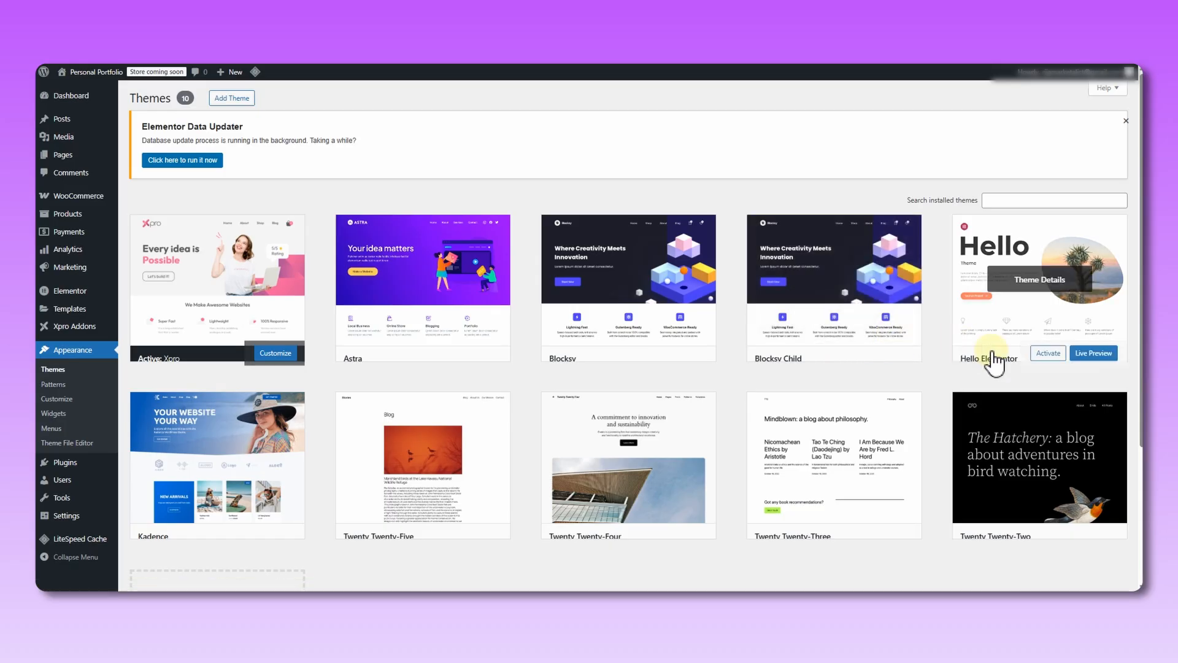
Activate the Hello Elementor theme and open the Theme Builder to see the site's global parts.
{"action": "left_click", "coordinate": [1036, 359]}
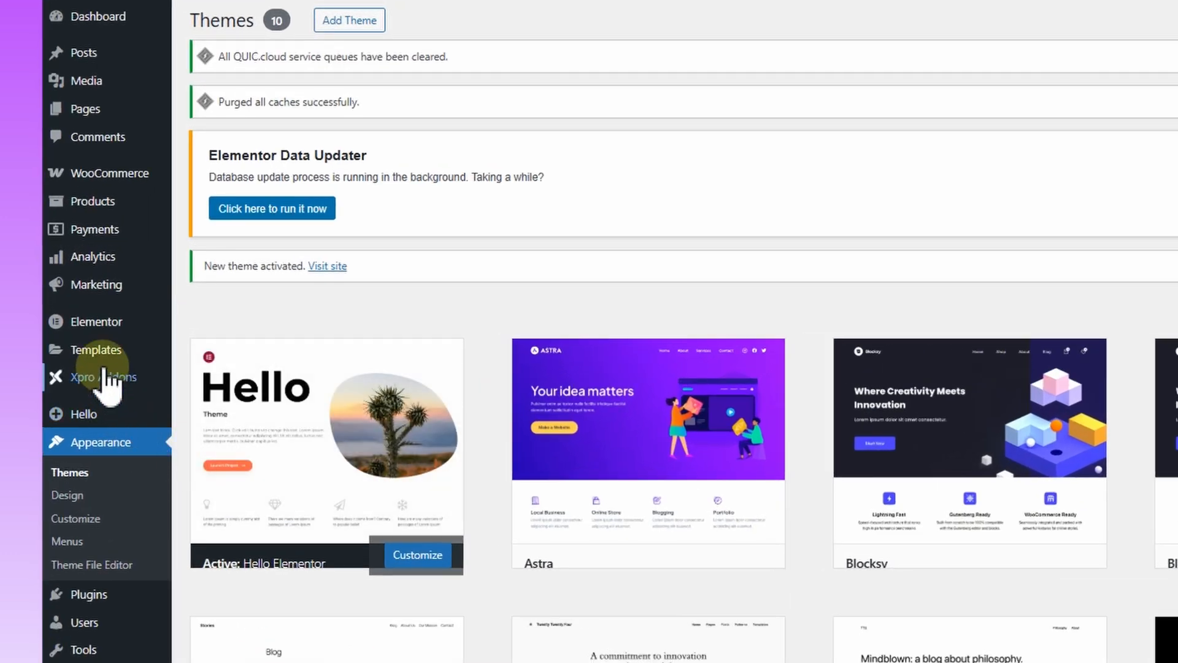
{"action": "mouse_move", "coordinate": [68, 308]}
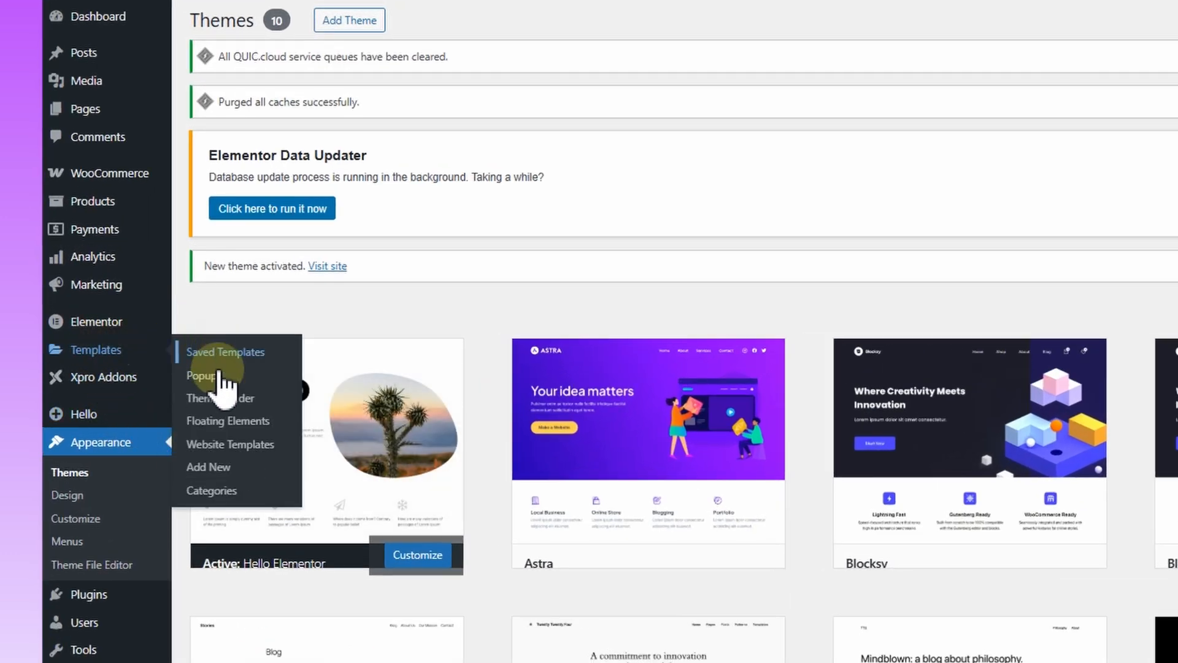
{"action": "left_click", "coordinate": [220, 400]}
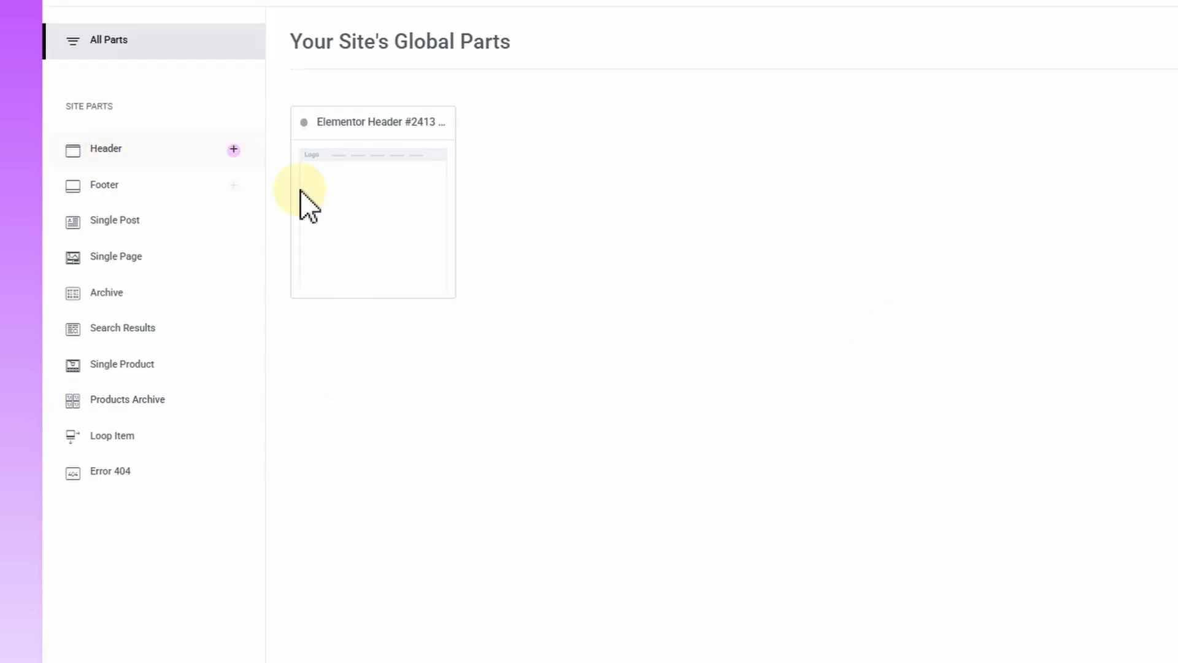
Open the draft Elementor header's display conditions and set them to include the Entire site.
{"action": "left_click", "coordinate": [394, 125]}
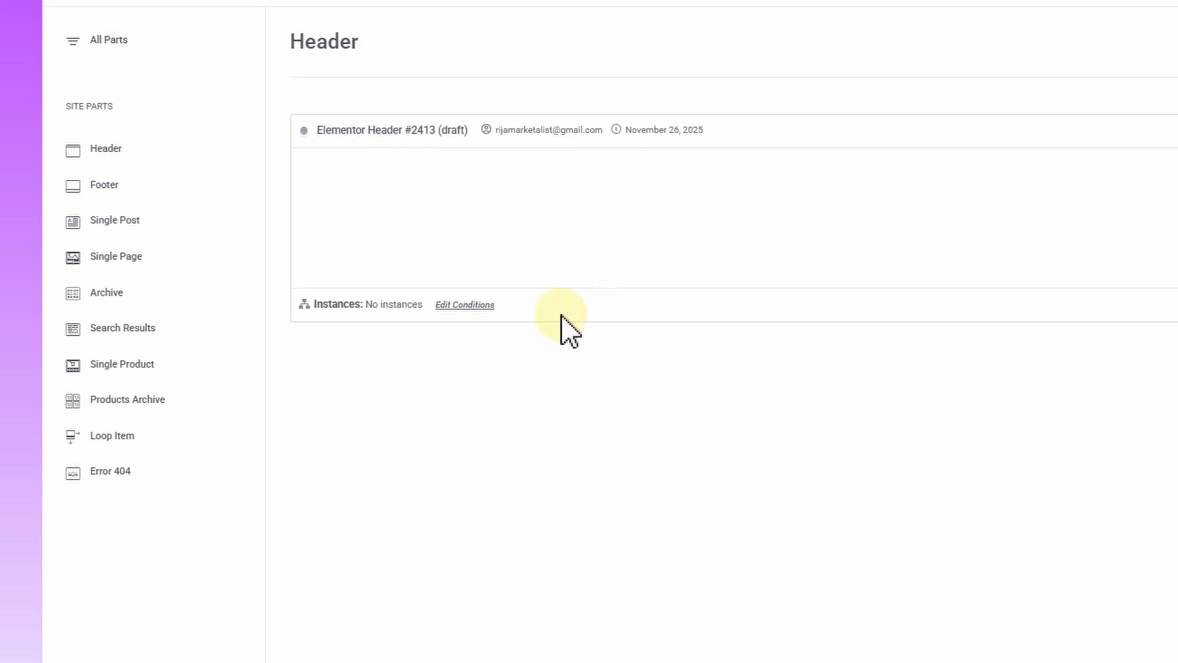
{"action": "left_click", "coordinate": [473, 312]}
{"action": "left_click", "coordinate": [1037, 318]}
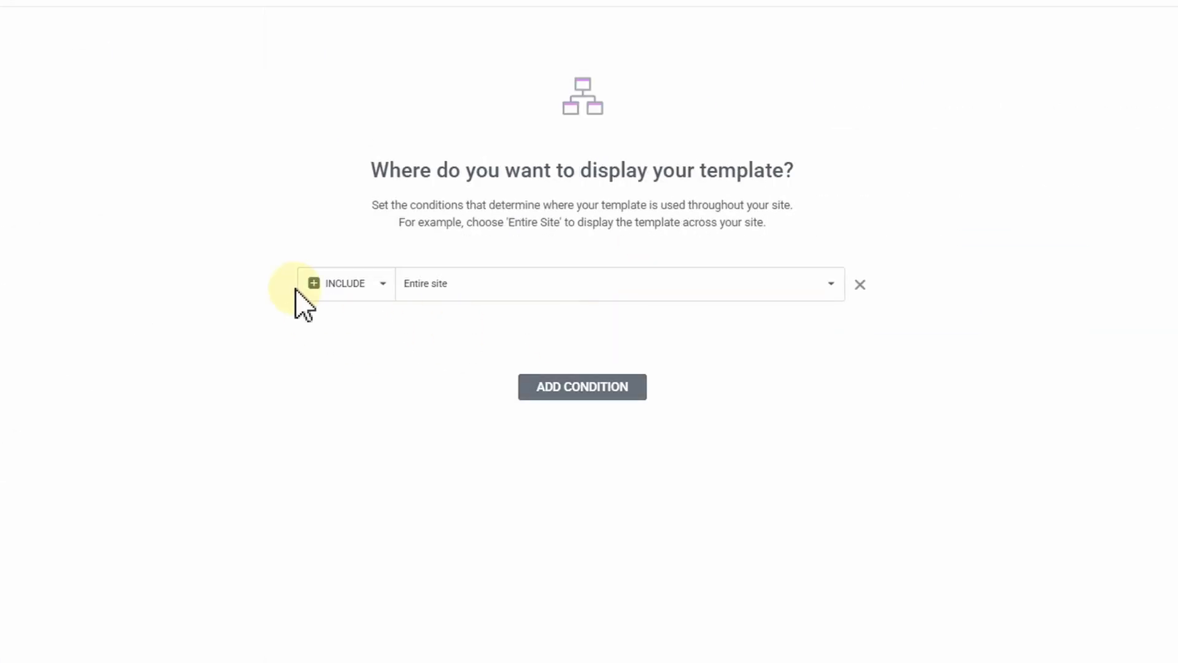
{"action": "left_click", "coordinate": [497, 285]}
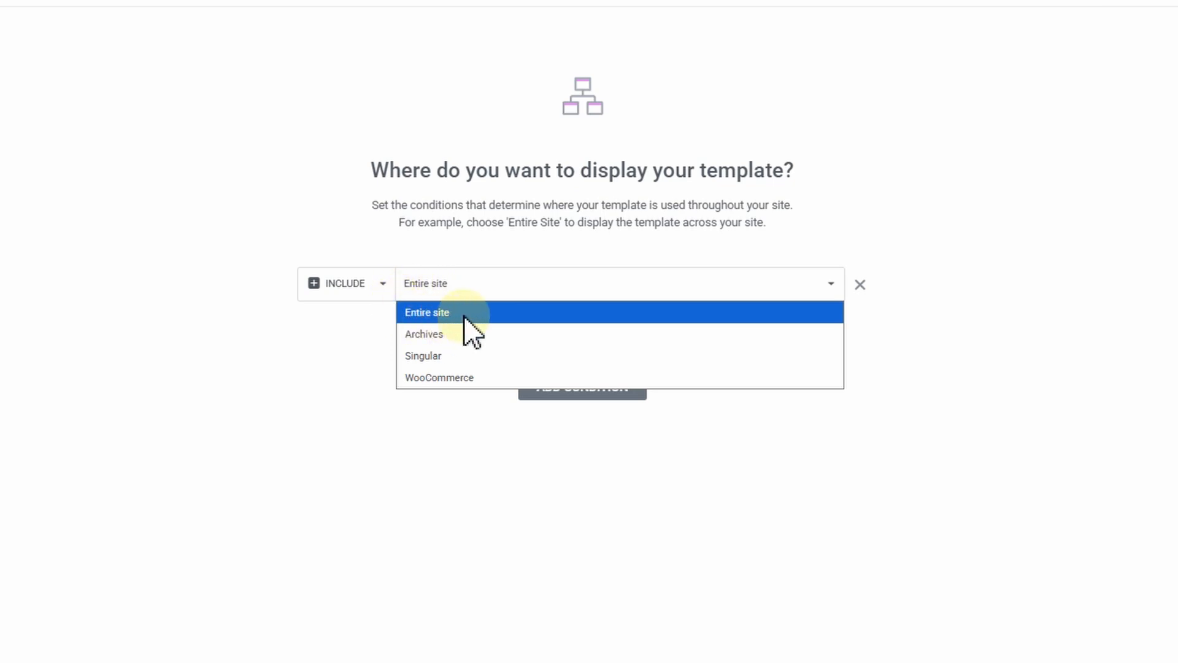
{"action": "left_click", "coordinate": [503, 312]}
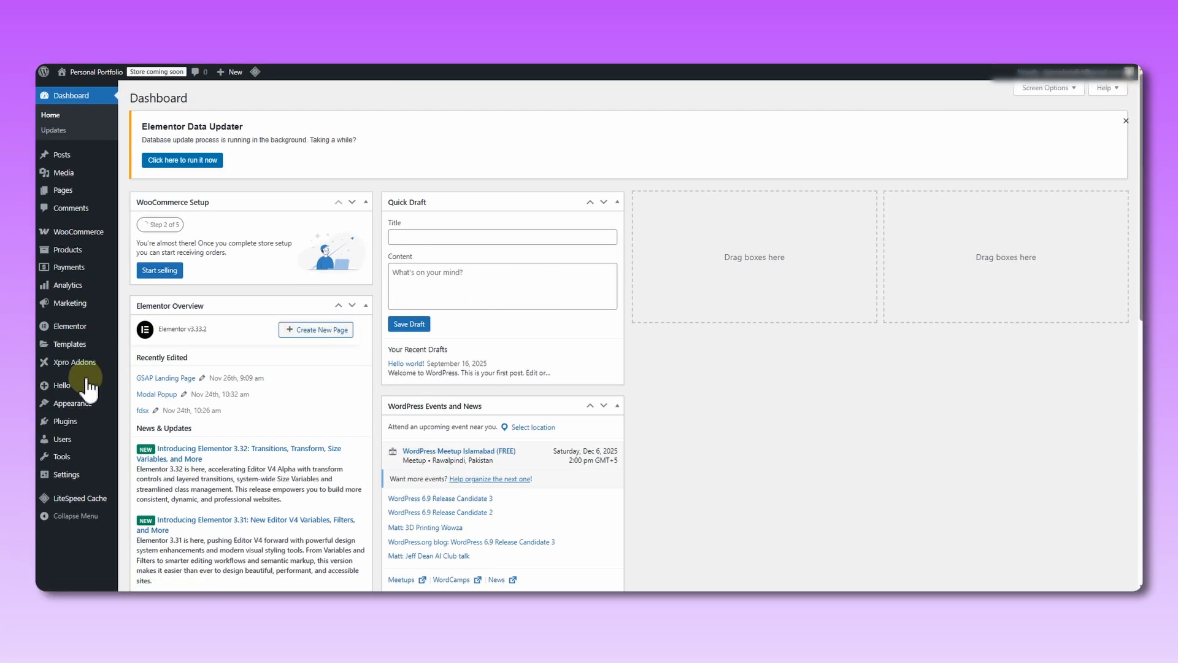
Activate the Xpro theme from the installed themes.
{"action": "mouse_move", "coordinate": [98, 403]}
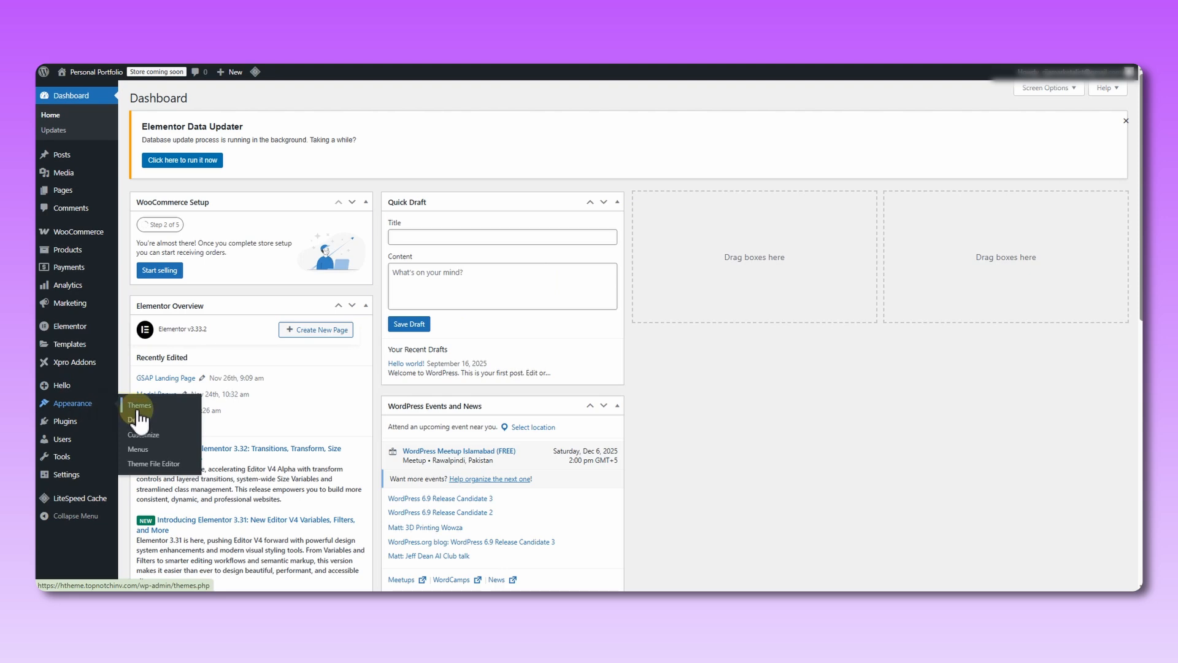
{"action": "left_click", "coordinate": [138, 408]}
{"action": "scroll", "coordinate": [920, 325], "scroll_direction": "down", "scroll_amount": 3}
{"action": "left_click", "coordinate": [976, 339]}
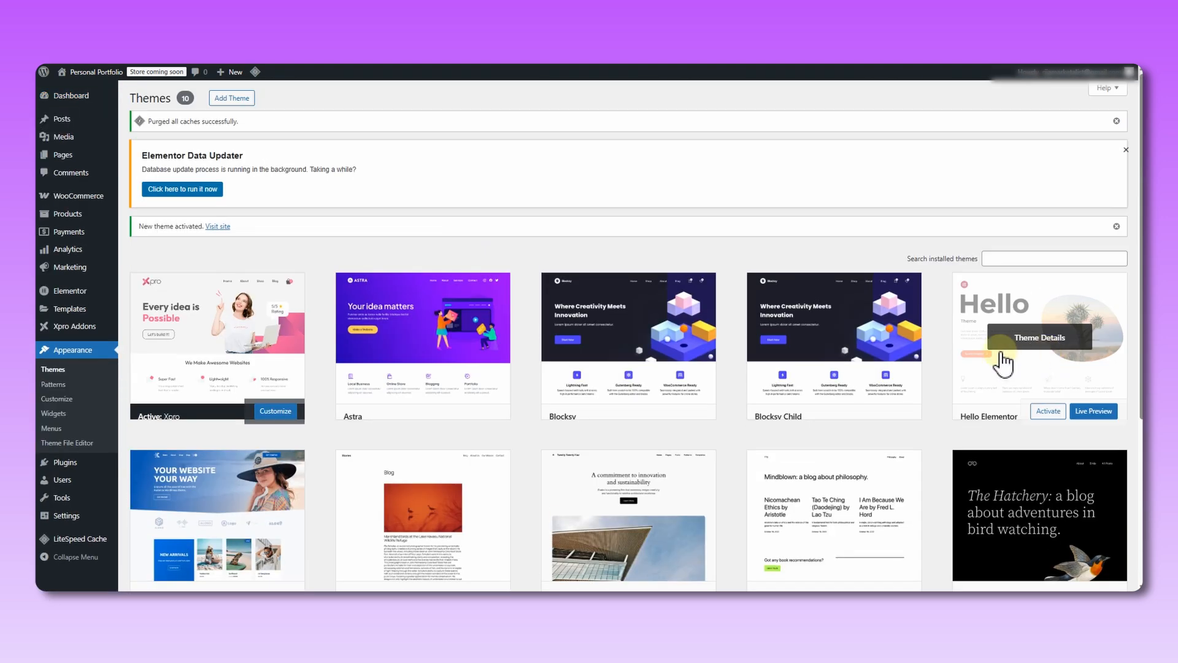
Open the Main header layout in the Xpro Theme Builder, set Display On to Entire Website, and update it.
{"action": "mouse_move", "coordinate": [114, 329]}
{"action": "left_click", "coordinate": [130, 377]}
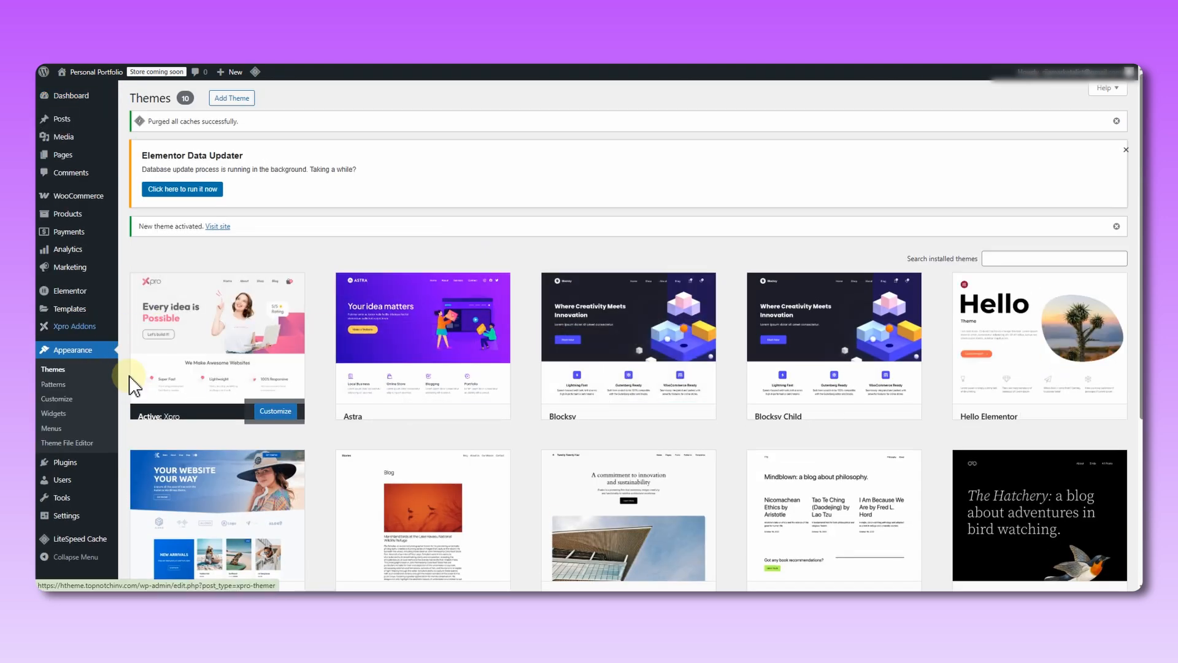
{"action": "left_click", "coordinate": [157, 346]}
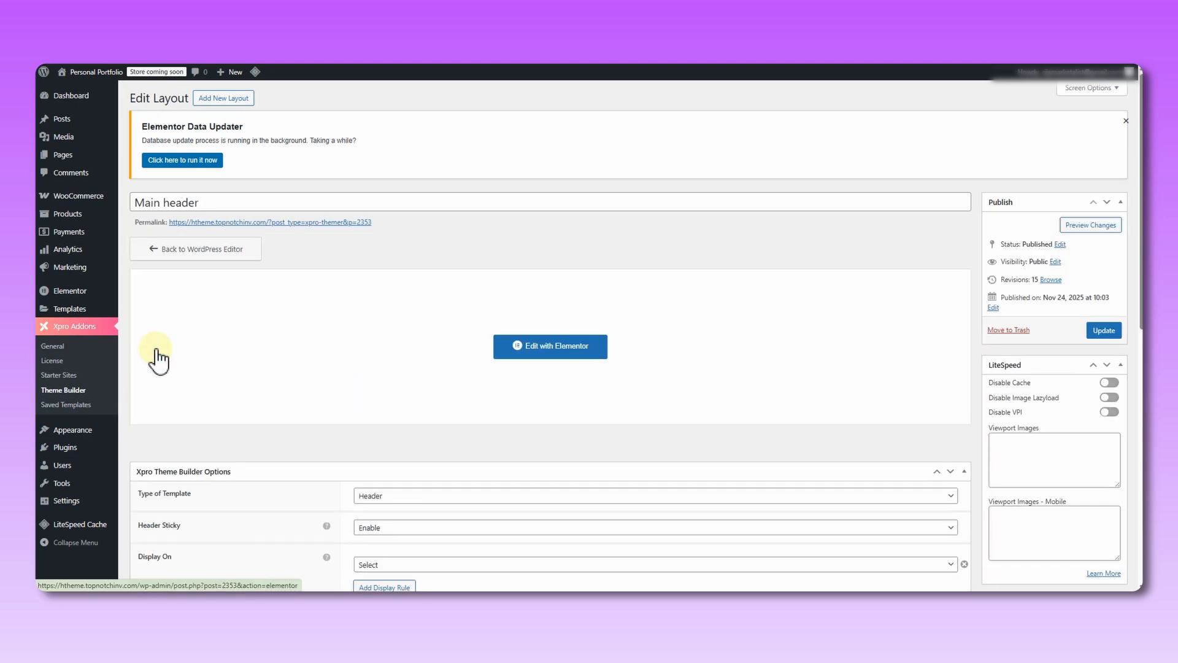
{"action": "scroll", "coordinate": [203, 355], "scroll_direction": "down", "scroll_amount": 3}
{"action": "left_click", "coordinate": [411, 390]}
{"action": "scroll", "coordinate": [447, 334], "scroll_direction": "down", "scroll_amount": 5}
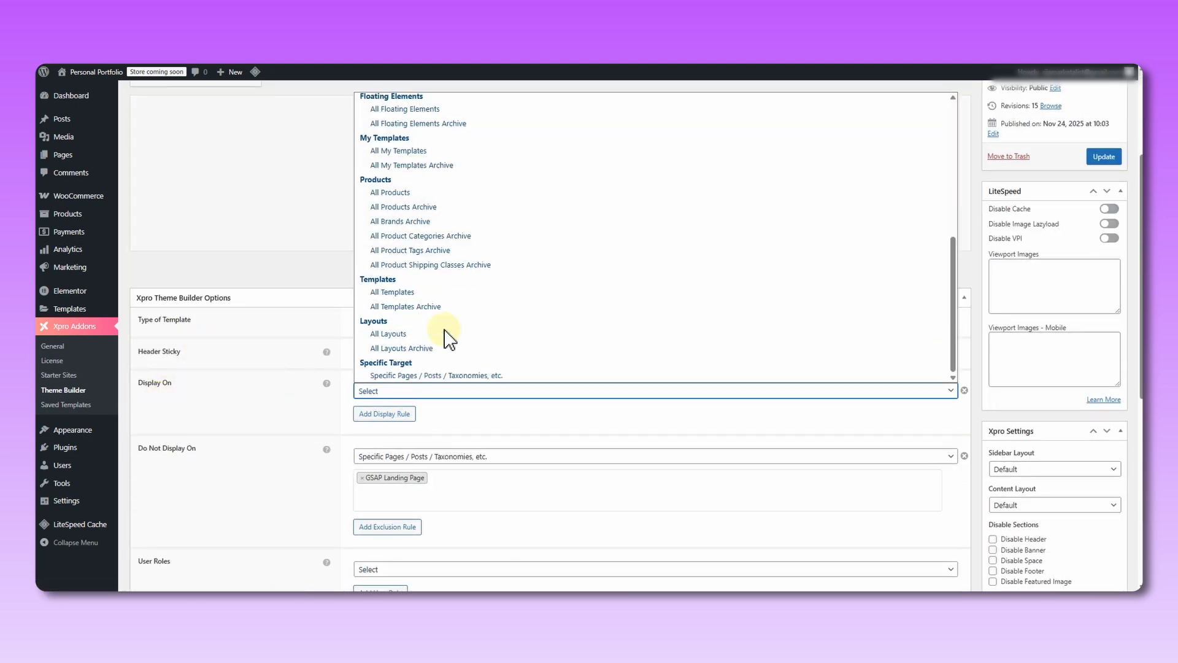
{"action": "scroll", "coordinate": [413, 141], "scroll_direction": "up", "scroll_amount": 5}
{"action": "left_click", "coordinate": [429, 126]}
{"action": "left_click", "coordinate": [1104, 156]}
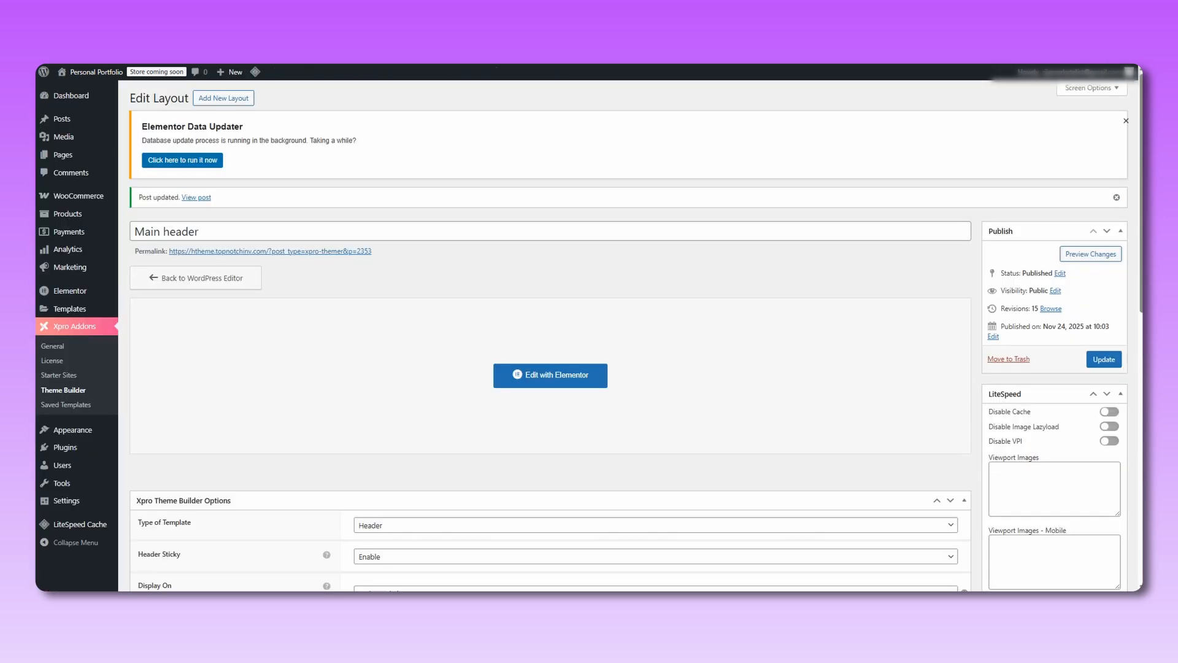
Remove GSAP Landing Page from the Main header's Do Not Display On rule, update the layout, and test the menu on the front page.
{"action": "scroll", "coordinate": [248, 374], "scroll_direction": "down", "scroll_amount": 5}
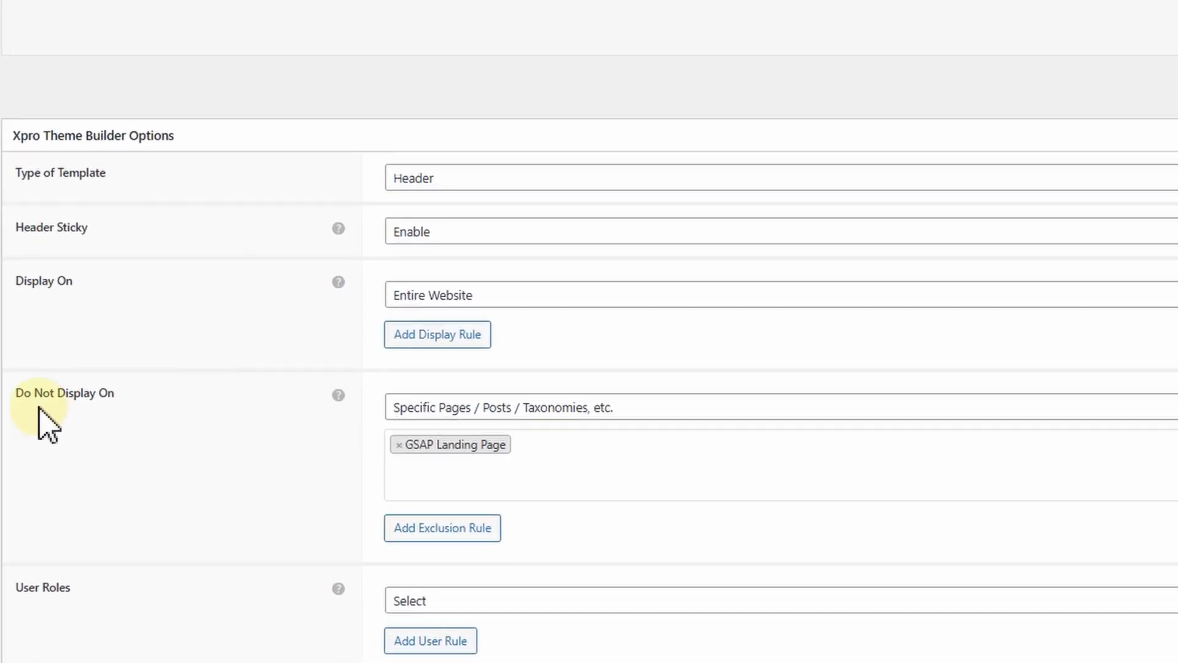
{"action": "left_click", "coordinate": [397, 443]}
{"action": "scroll", "coordinate": [1095, 376], "scroll_direction": "up", "scroll_amount": 3}
{"action": "left_click", "coordinate": [1104, 301]}
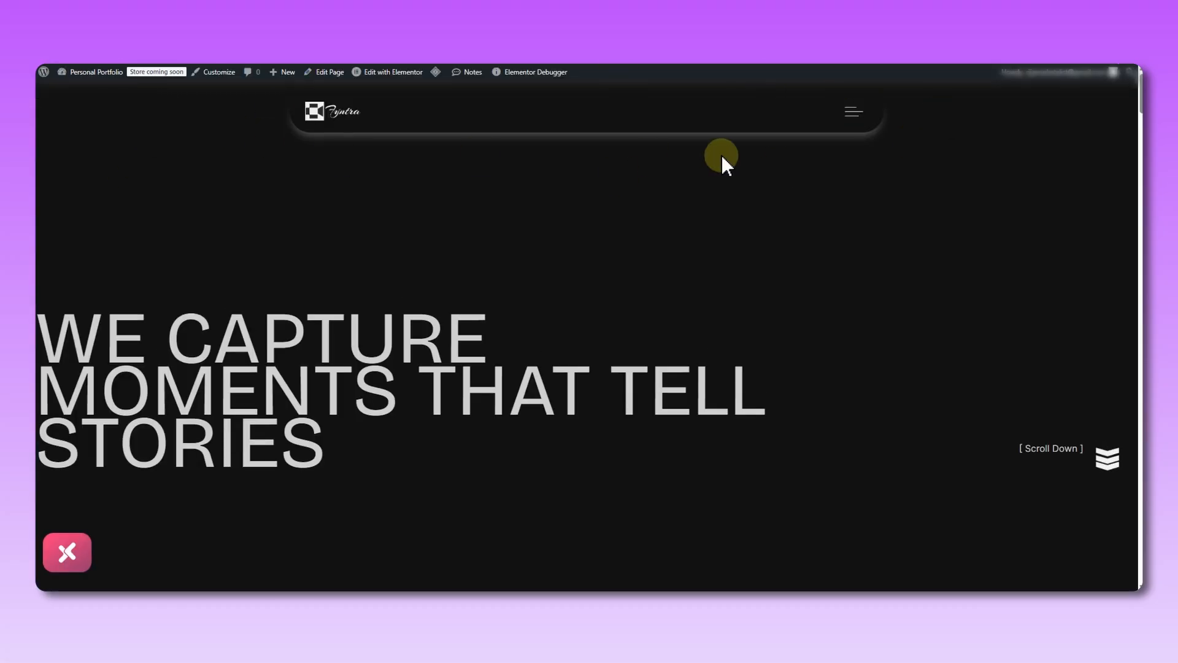
{"action": "left_click", "coordinate": [854, 112]}
{"action": "left_click", "coordinate": [1109, 115]}
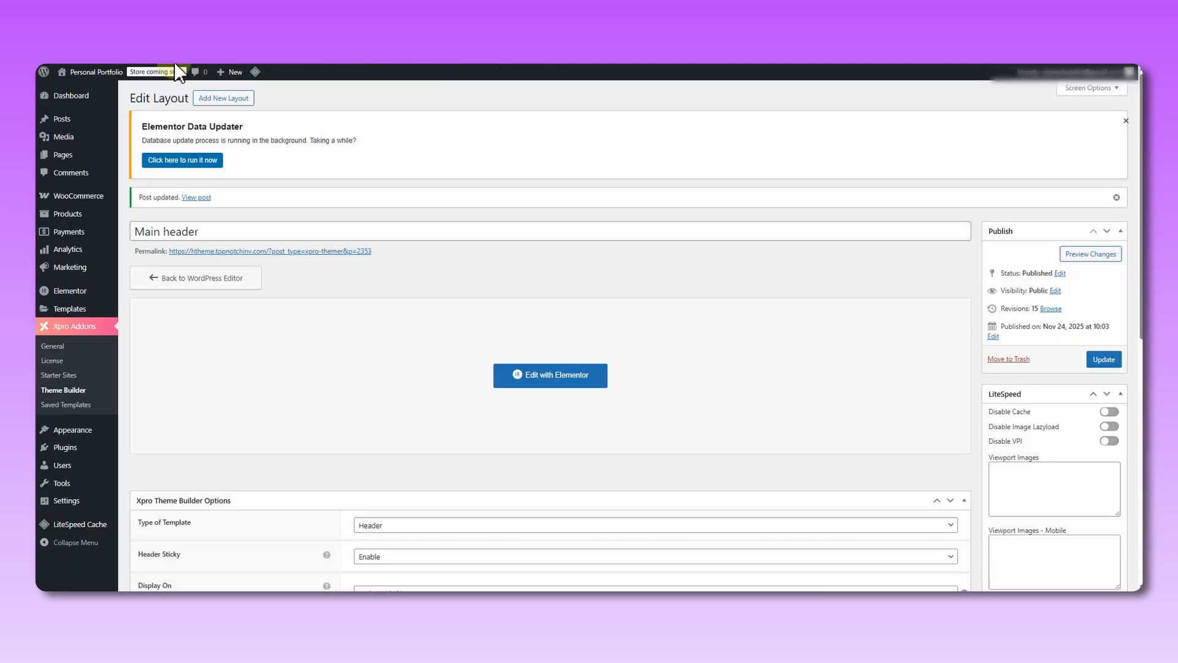
Delete the Main header's Display On rule, update the layout, and reload the front page.
{"action": "scroll", "coordinate": [343, 310], "scroll_direction": "down", "scroll_amount": 1}
{"action": "scroll", "coordinate": [343, 307], "scroll_direction": "down", "scroll_amount": 2}
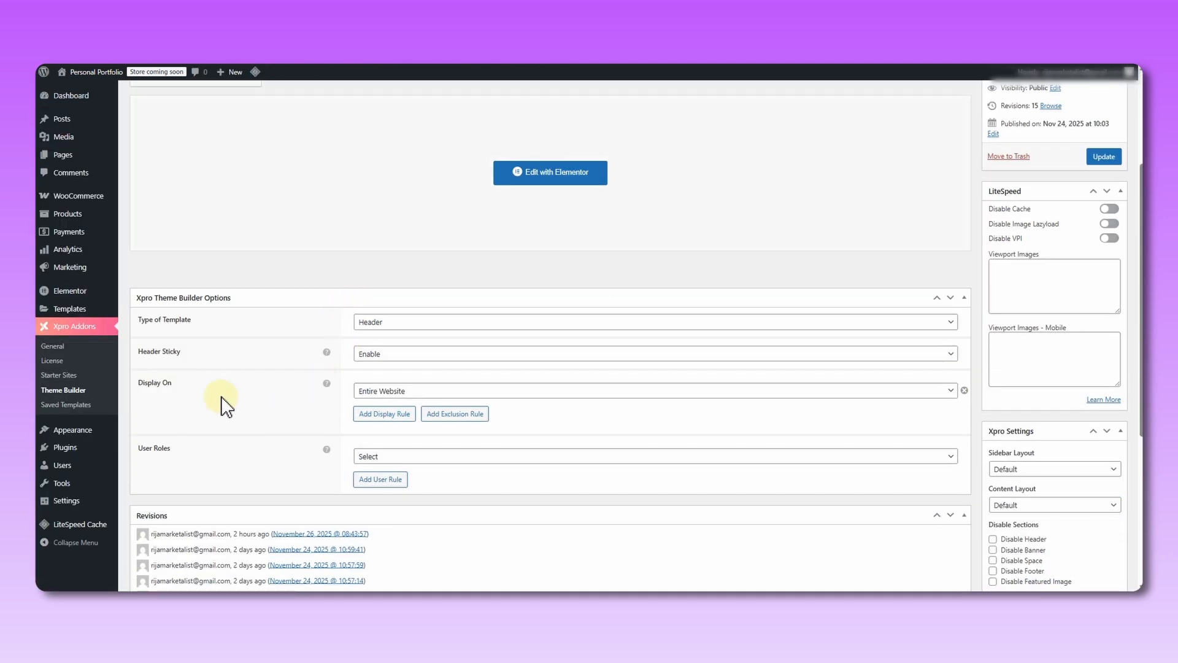
{"action": "left_click", "coordinate": [964, 391]}
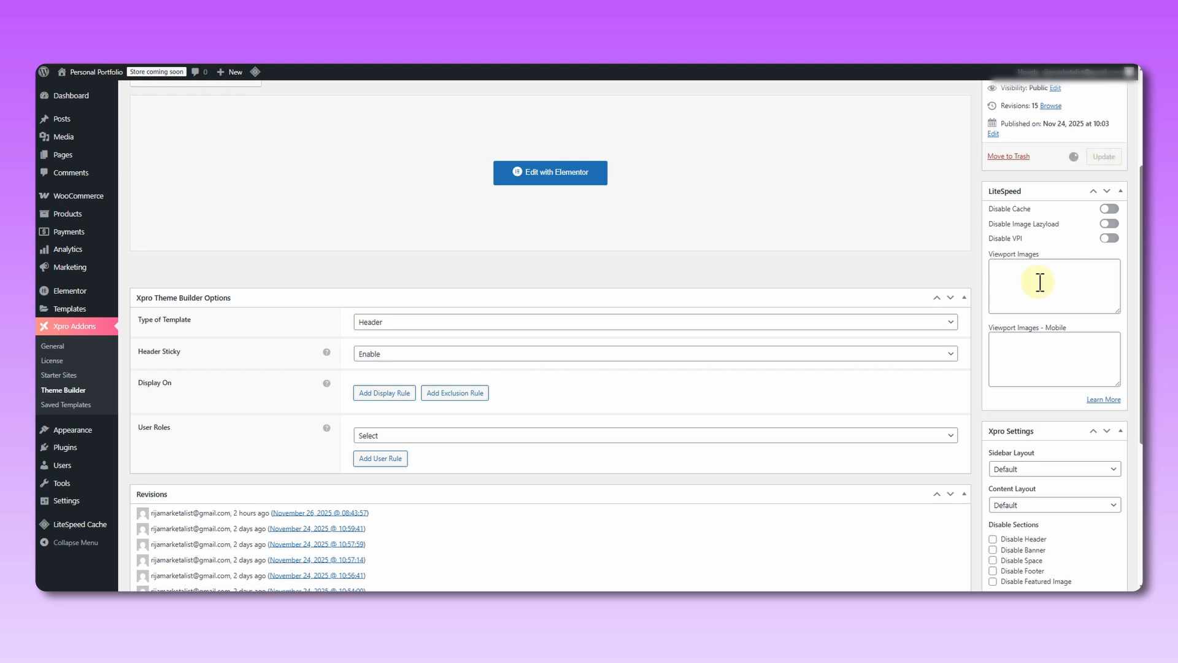
{"action": "scroll", "coordinate": [902, 395], "scroll_direction": "down", "scroll_amount": 4}
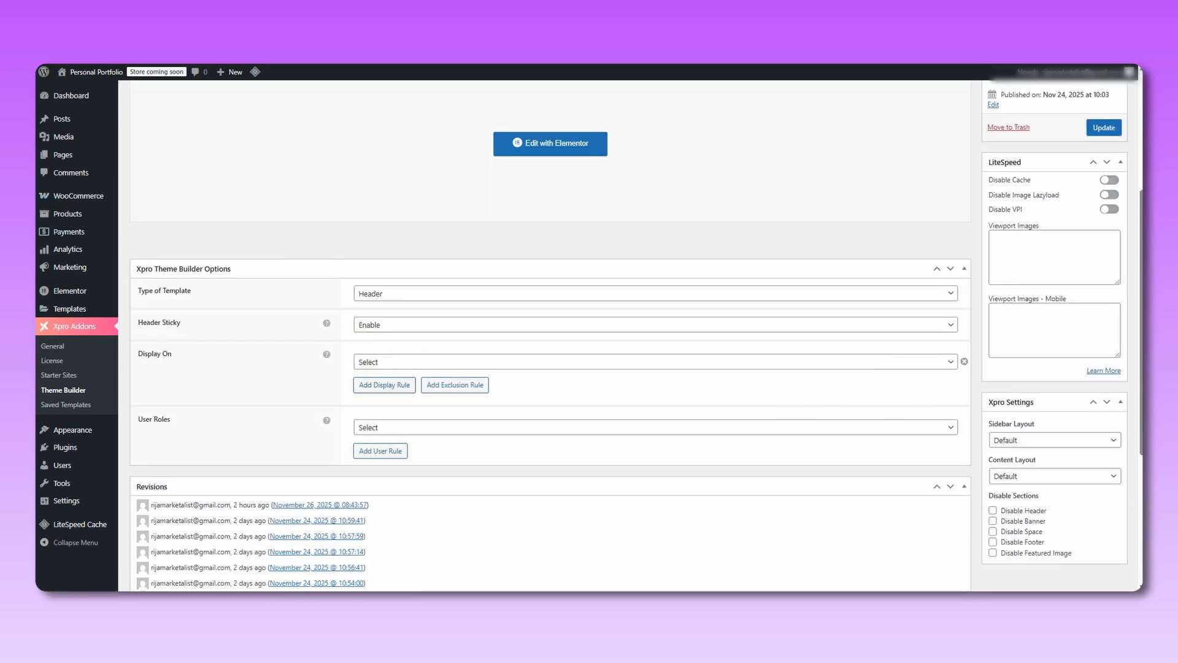
{"action": "key", "text": "ctrl+Tab"}
{"action": "key", "text": "F5"}
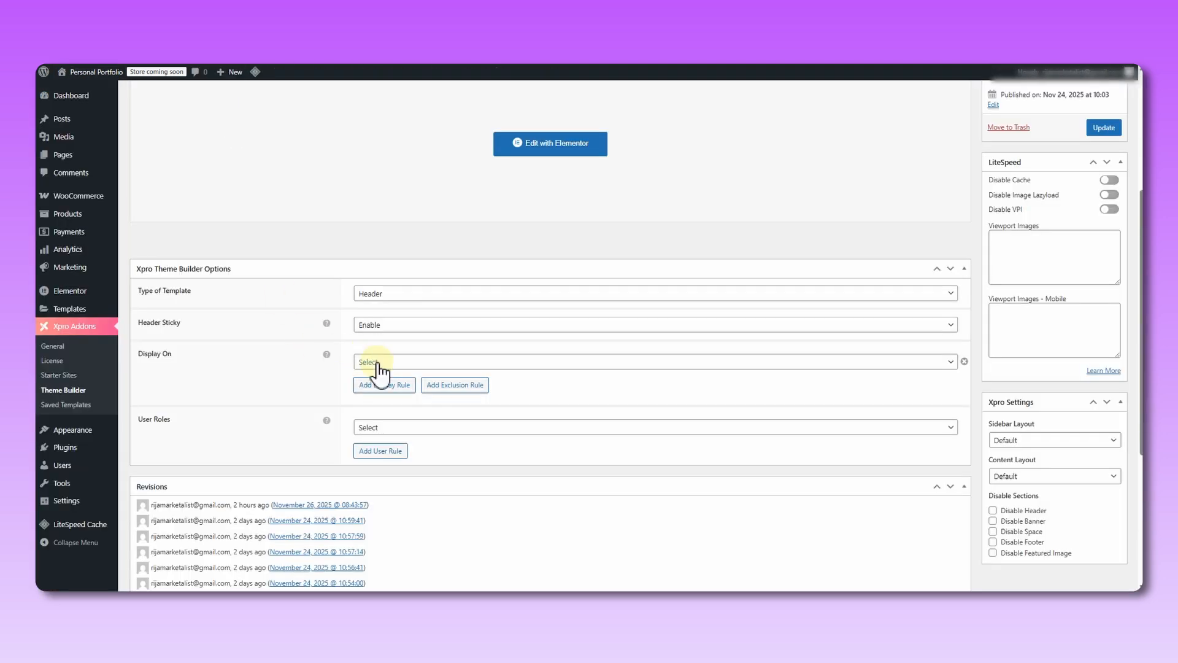
Set the Main header's Display On rule back to Entire Website and update the layout.
{"action": "left_click", "coordinate": [381, 362]}
{"action": "left_click", "coordinate": [405, 98]}
{"action": "left_click", "coordinate": [1108, 129]}
{"action": "scroll", "coordinate": [749, 389], "scroll_direction": "down", "scroll_amount": 3}
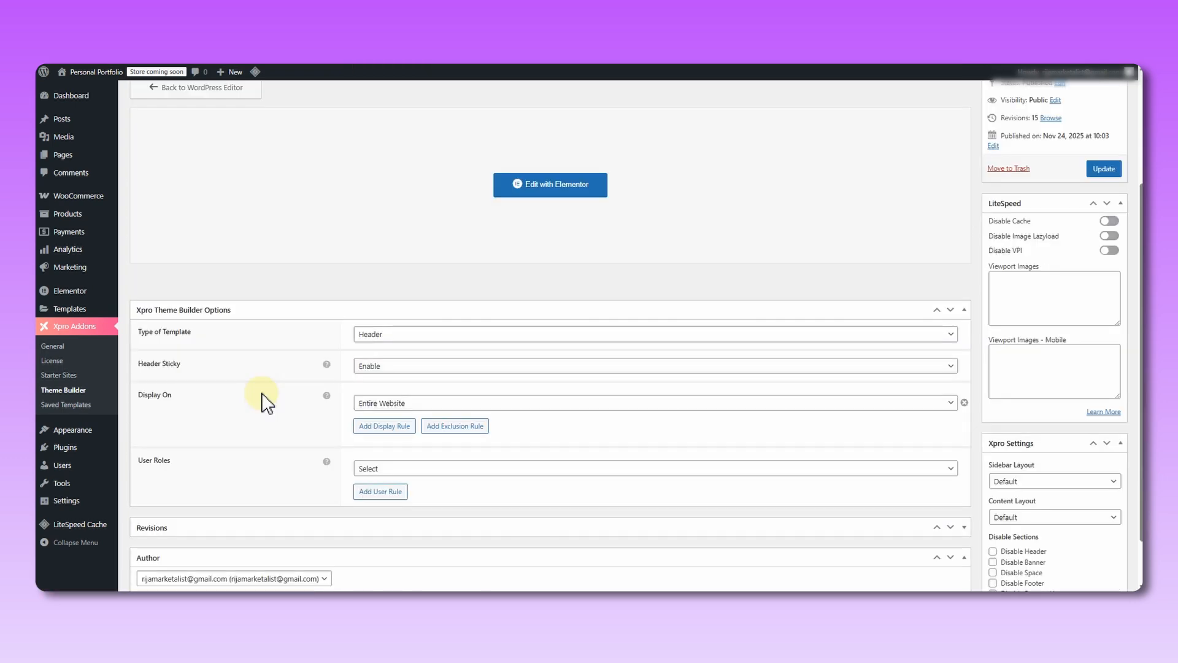
Set the Main footer layout's Display On to Entire Website, update it, and inspect the footer on the front page.
{"action": "left_click", "coordinate": [67, 390]}
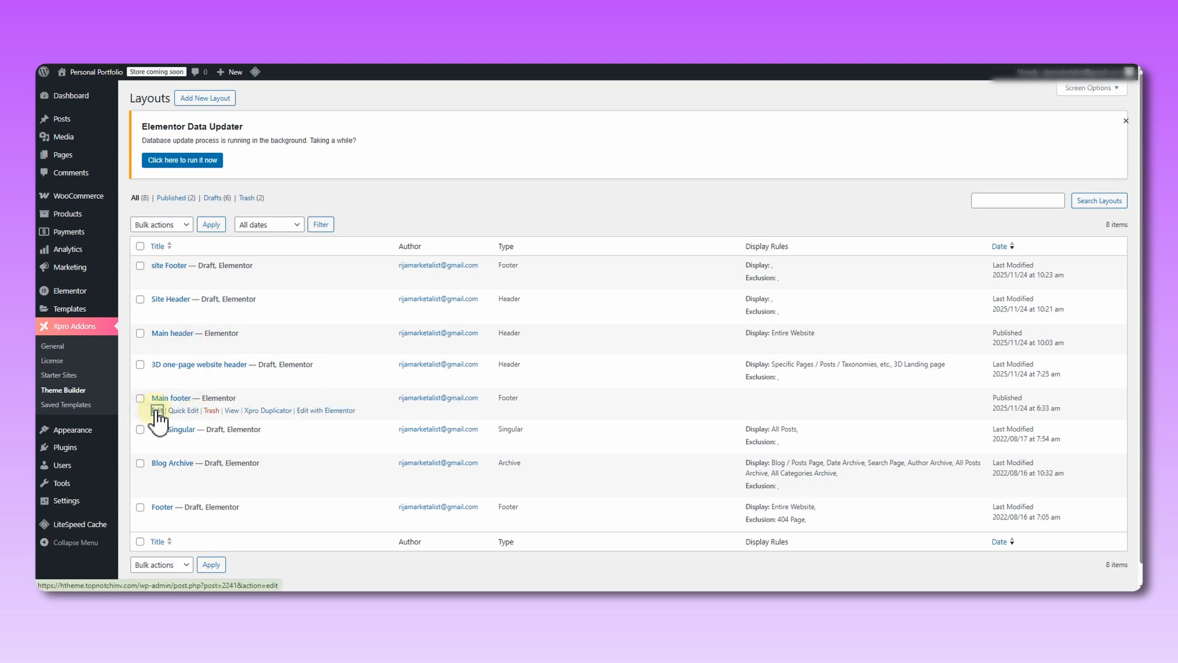
{"action": "left_click", "coordinate": [157, 411]}
{"action": "left_click", "coordinate": [421, 363]}
{"action": "left_click", "coordinate": [423, 91]}
{"action": "left_click", "coordinate": [1104, 157]}
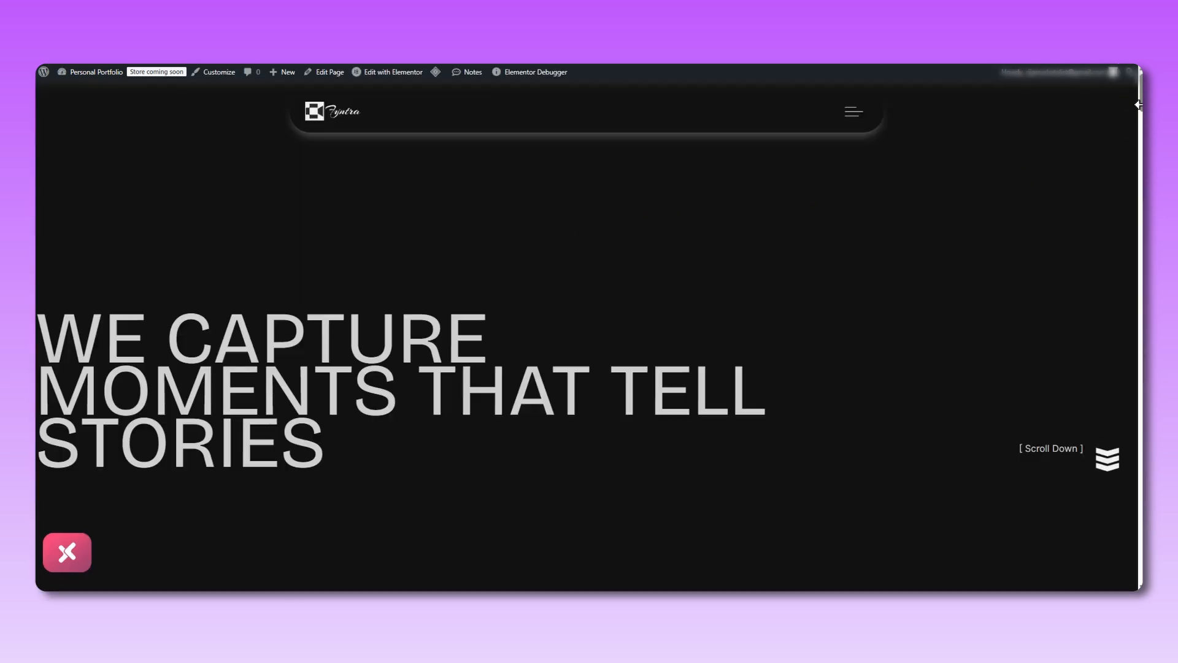
{"action": "left_click_drag", "start_coordinate": [1138, 102], "coordinate": [1138, 567]}
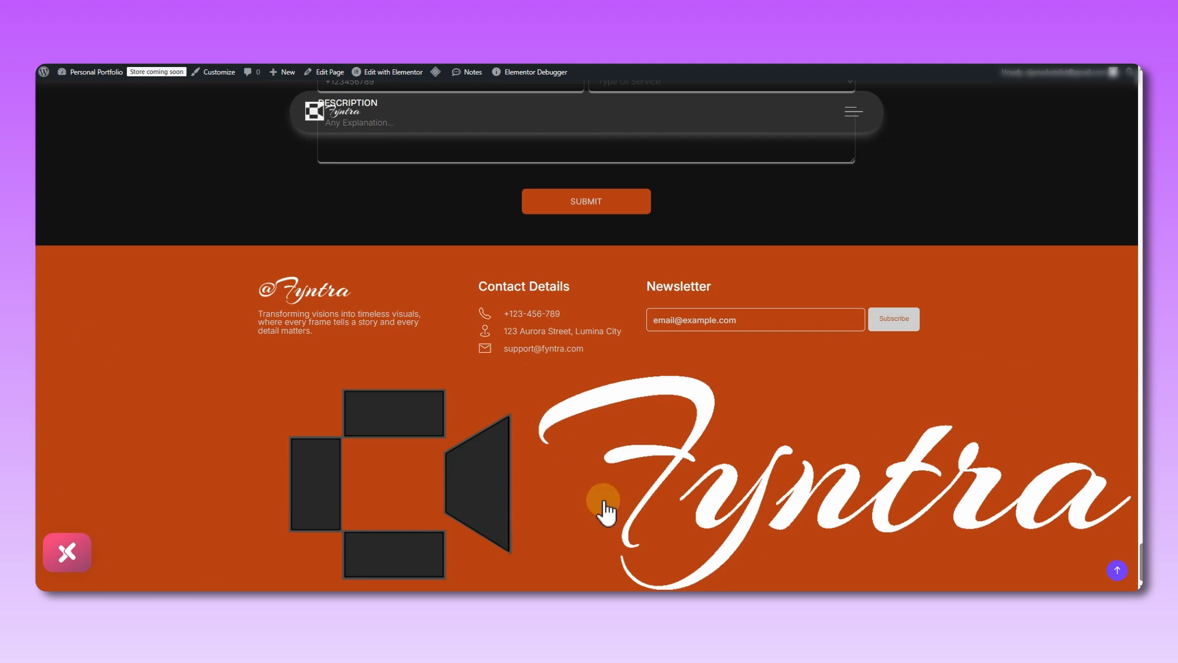
{"action": "left_click", "coordinate": [1114, 571]}
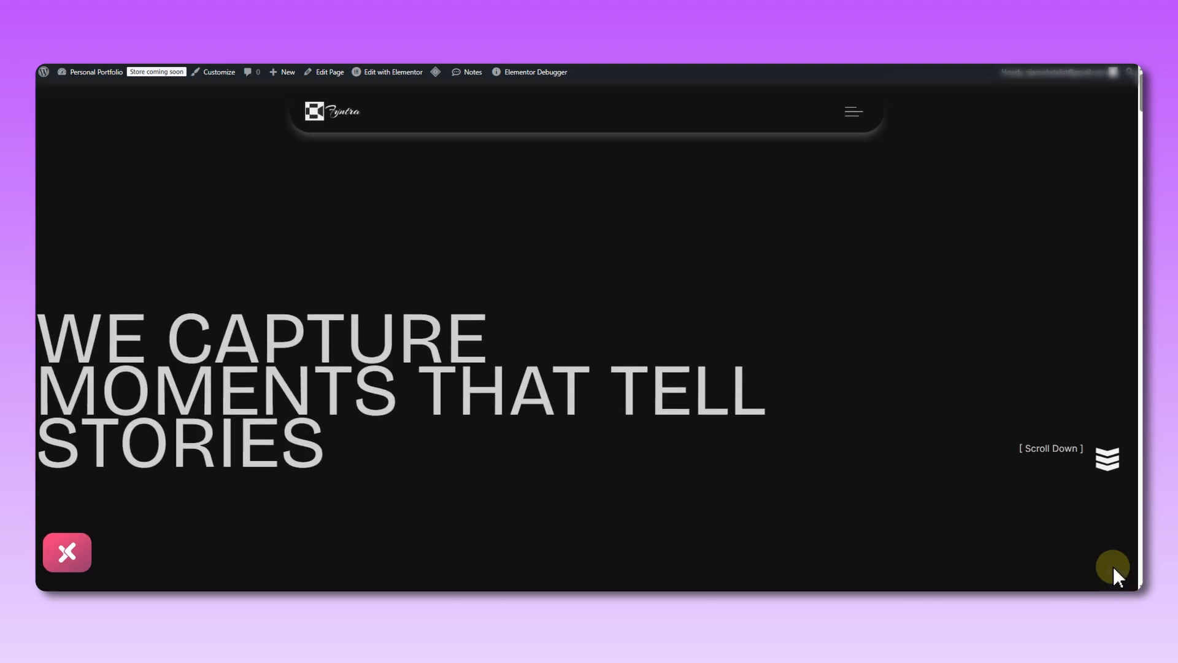
Log out of the site and inspect the front page's header and footer as a visitor.
{"action": "mouse_move", "coordinate": [1043, 72]}
{"action": "left_click", "coordinate": [1042, 120]}
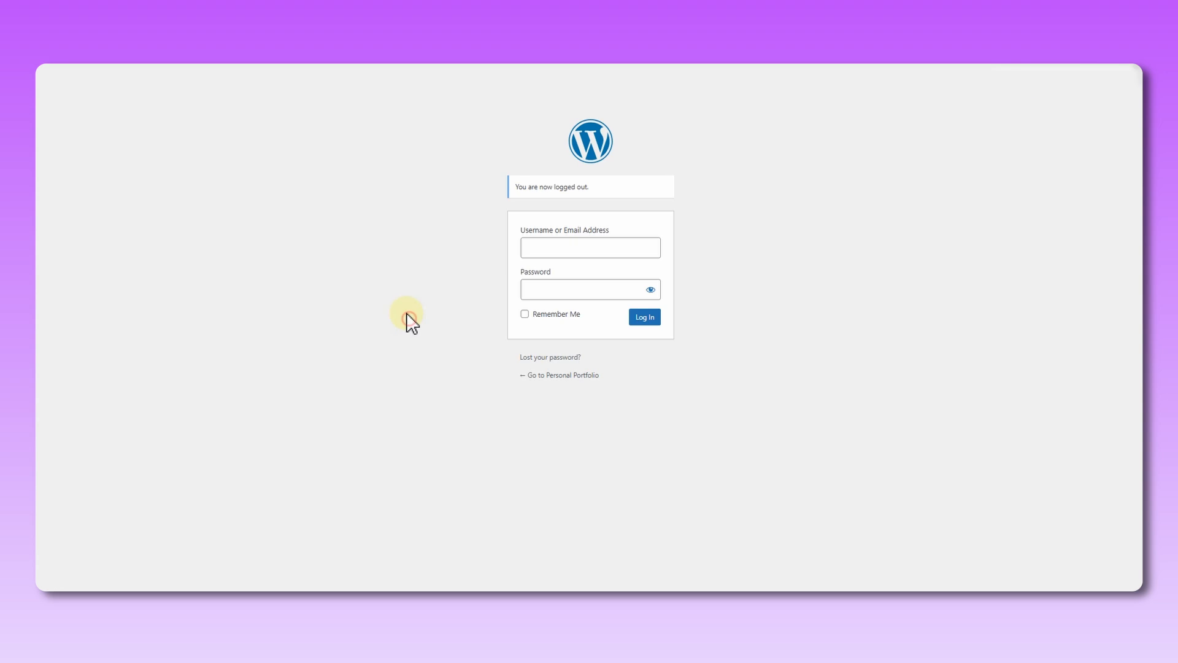
{"action": "left_click", "coordinate": [427, 62]}
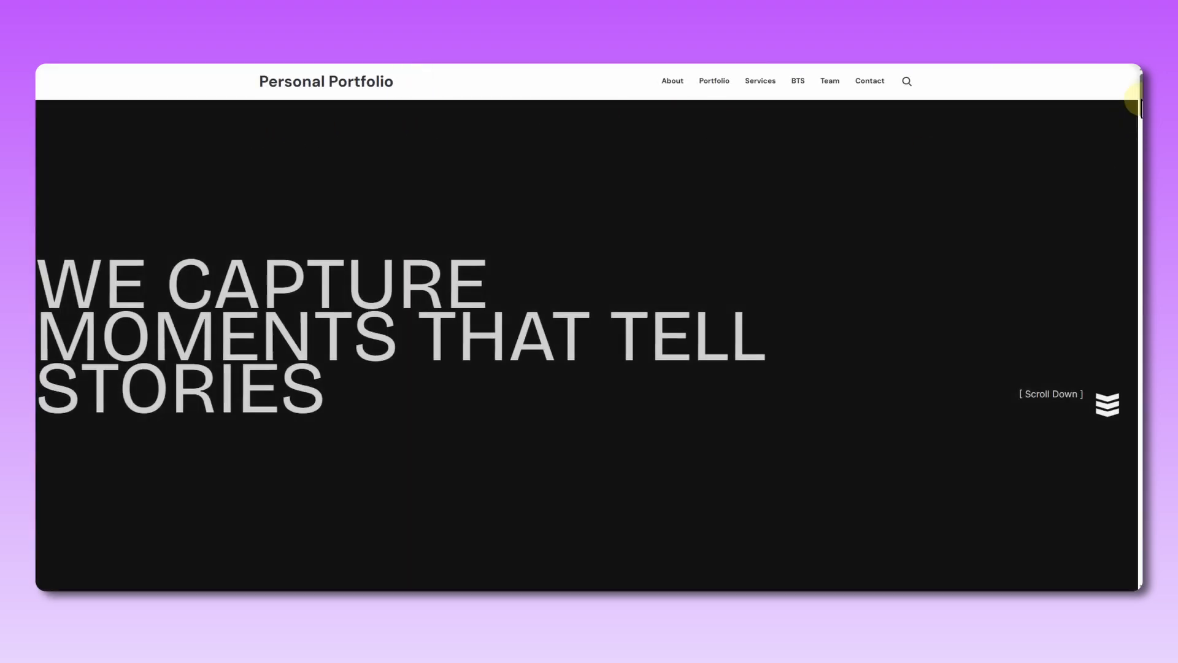
{"action": "left_click_drag", "start_coordinate": [1139, 111], "coordinate": [1140, 561]}
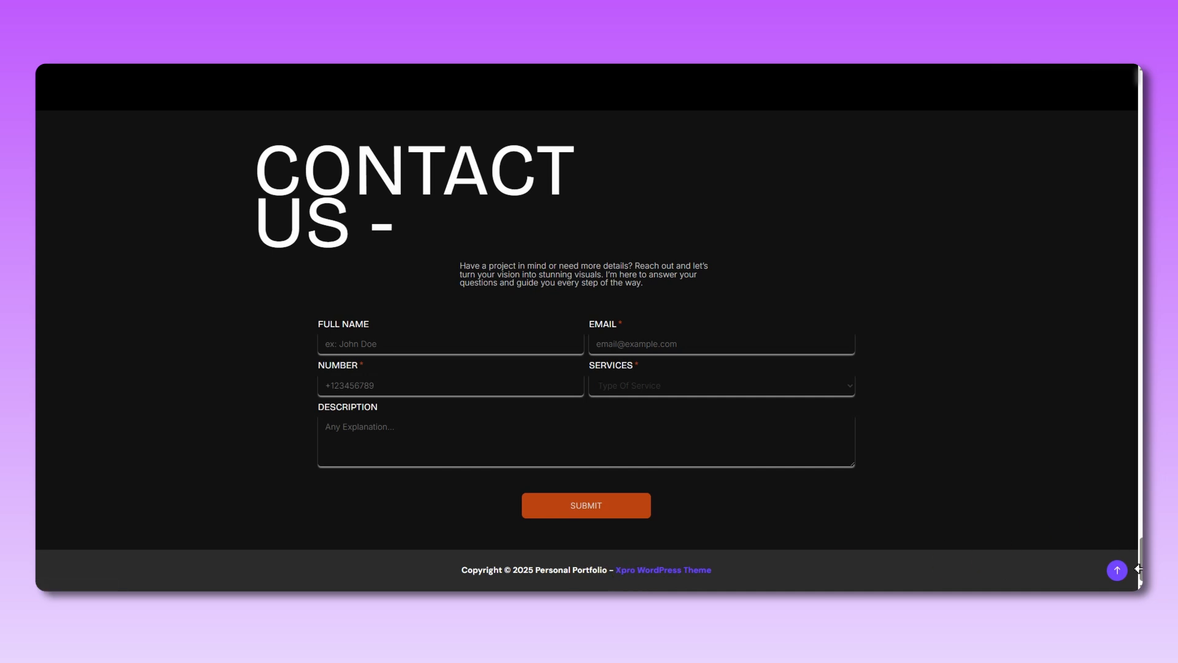
{"action": "left_click_drag", "start_coordinate": [1137, 525], "coordinate": [1078, 89]}
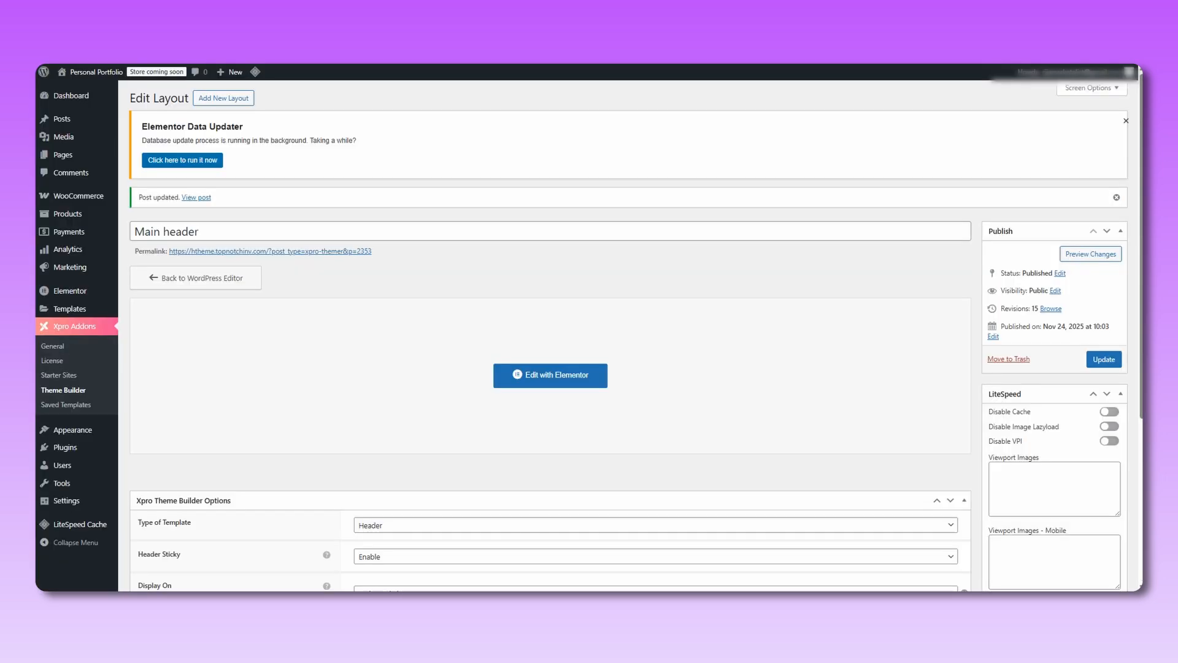
Set the Main header layout's User Roles to All and update it.
{"action": "scroll", "coordinate": [614, 273], "scroll_direction": "down", "scroll_amount": 4}
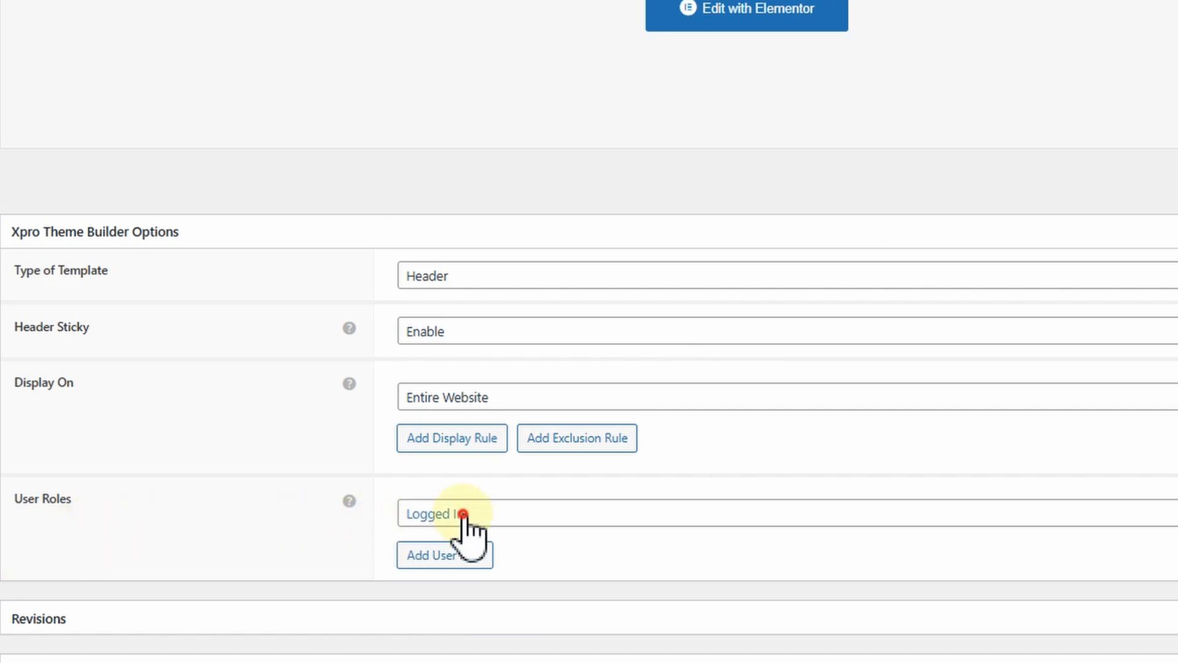
{"action": "left_click", "coordinate": [463, 514]}
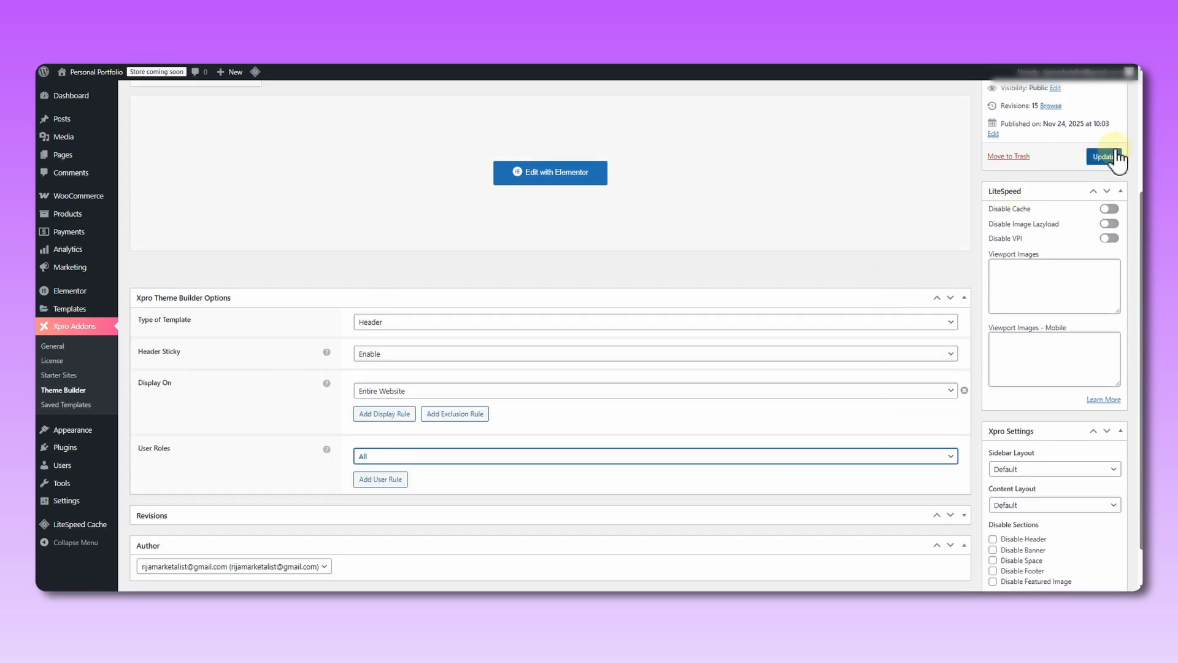
{"action": "left_click", "coordinate": [1116, 154]}
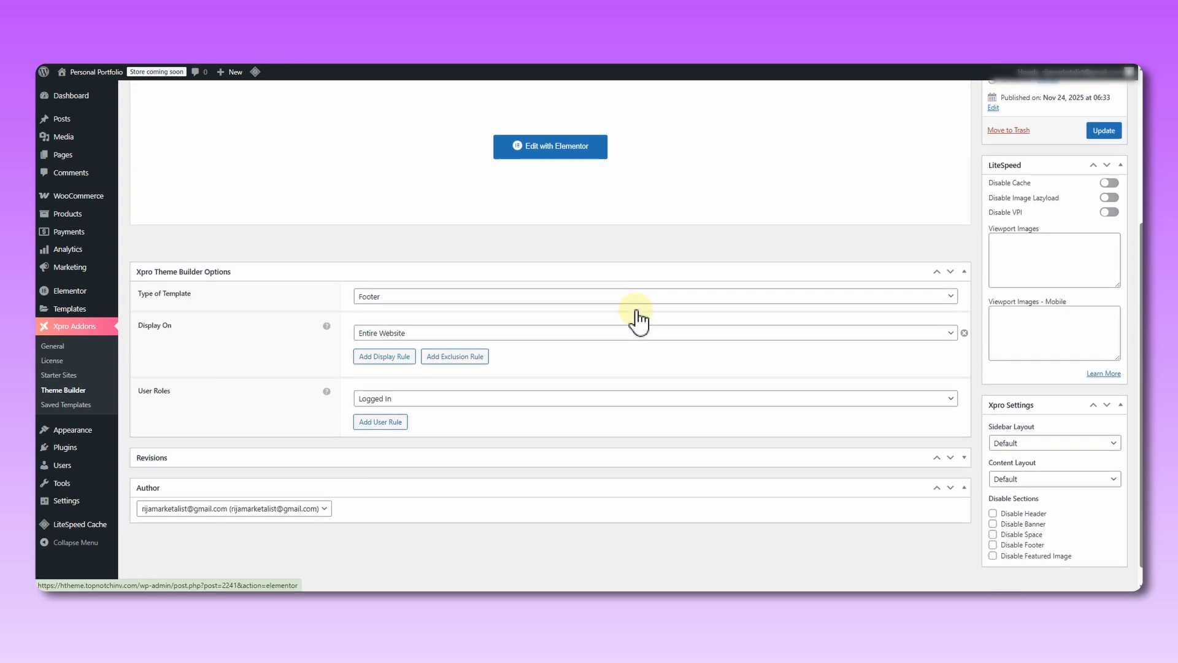
Set the Main footer layout's User Roles to All, update it, and inspect the front page while logged out.
{"action": "left_click", "coordinate": [408, 398]}
{"action": "left_click", "coordinate": [395, 435]}
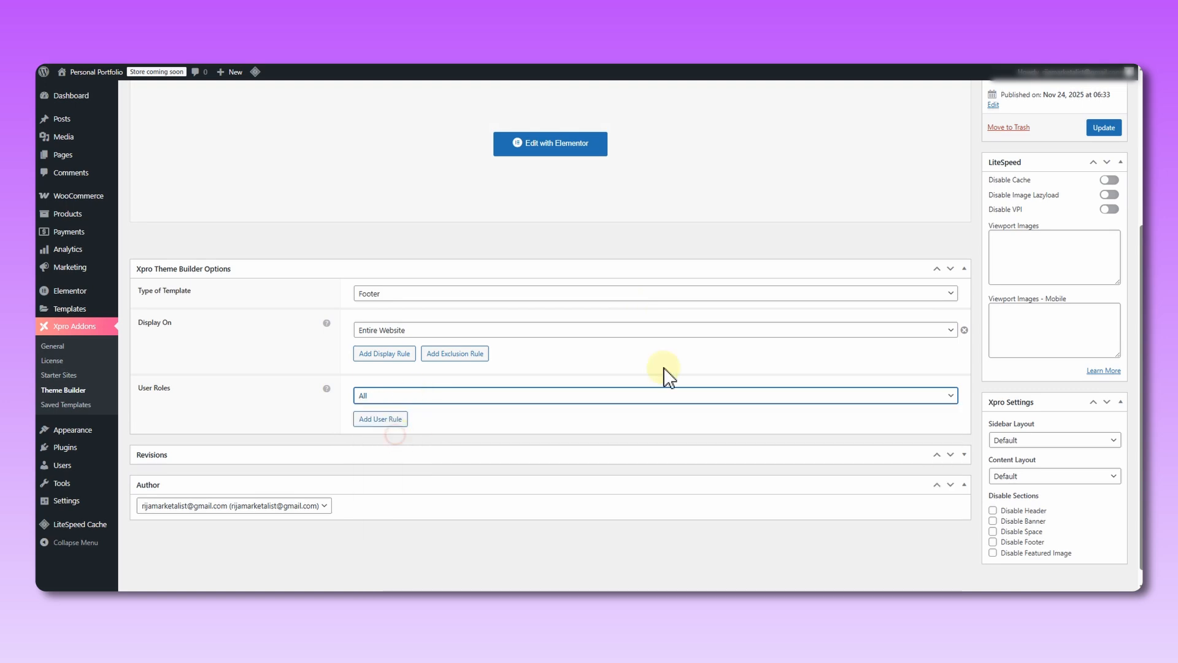
{"action": "left_click", "coordinate": [1103, 130]}
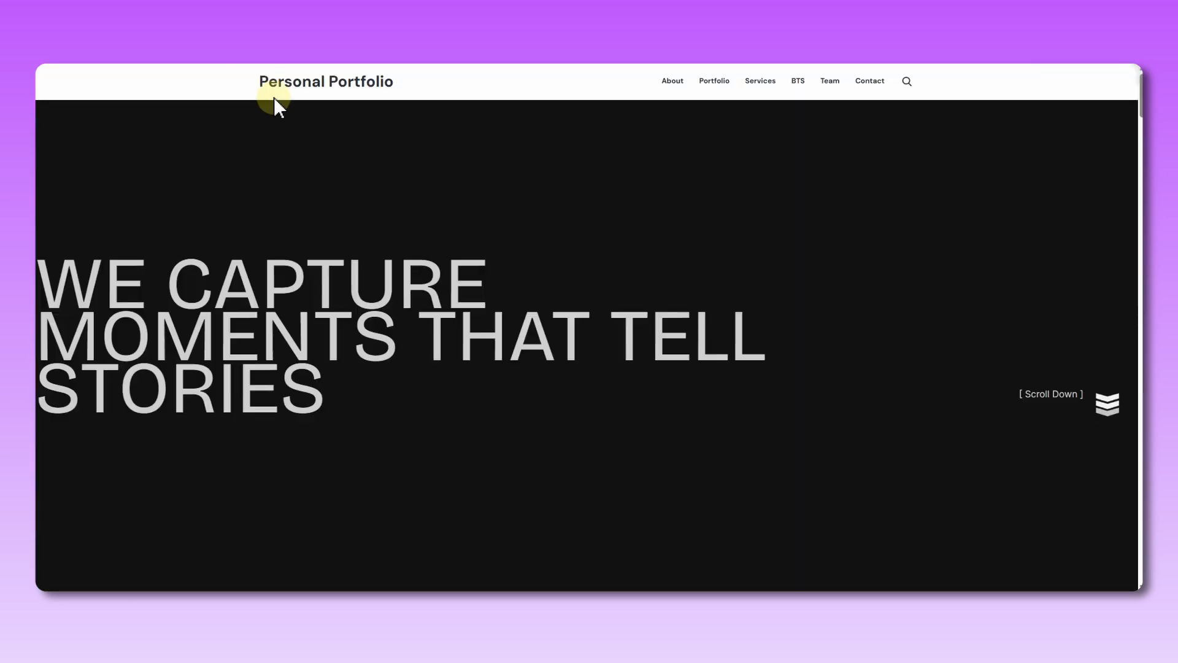
{"action": "left_click_drag", "start_coordinate": [1140, 95], "coordinate": [1132, 493]}
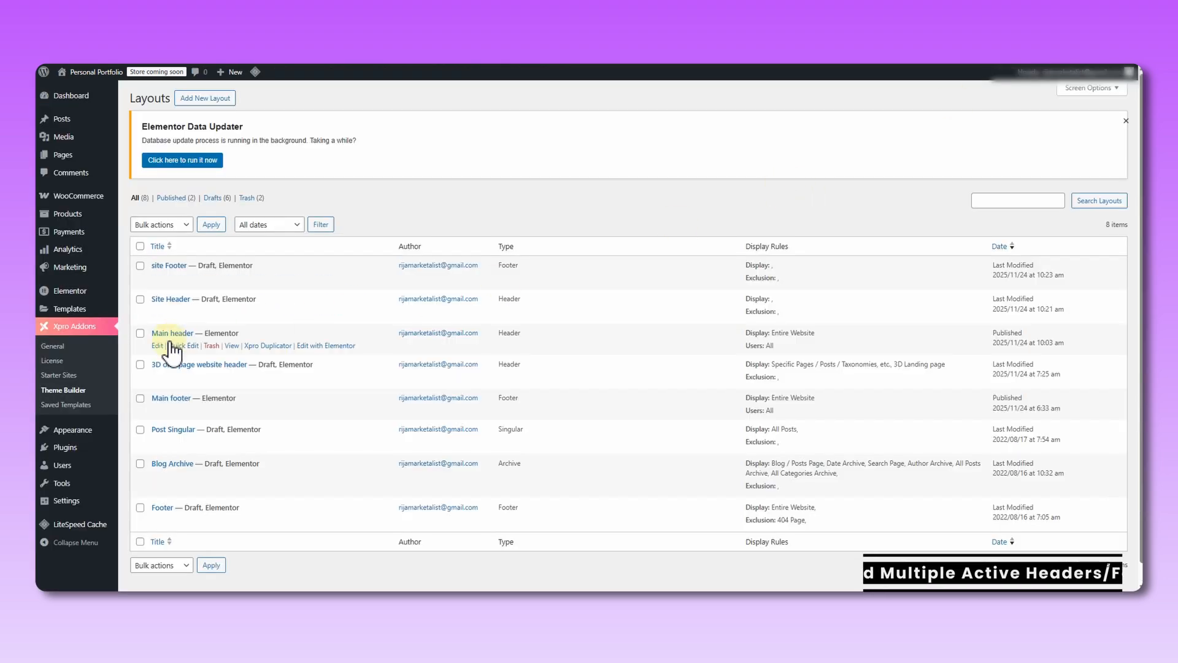
Open the Site Header, Main header and 3D one-page website header layouts in separate tabs, and review the Site Header's display rules.
{"action": "right_click", "coordinate": [158, 312]}
{"action": "left_click", "coordinate": [173, 331]}
{"action": "right_click", "coordinate": [158, 345]}
{"action": "left_click", "coordinate": [168, 363]}
{"action": "right_click", "coordinate": [158, 376]}
{"action": "left_click", "coordinate": [174, 394]}
{"action": "left_click", "coordinate": [252, 60]}
{"action": "scroll", "coordinate": [221, 292], "scroll_direction": "down", "scroll_amount": 2}
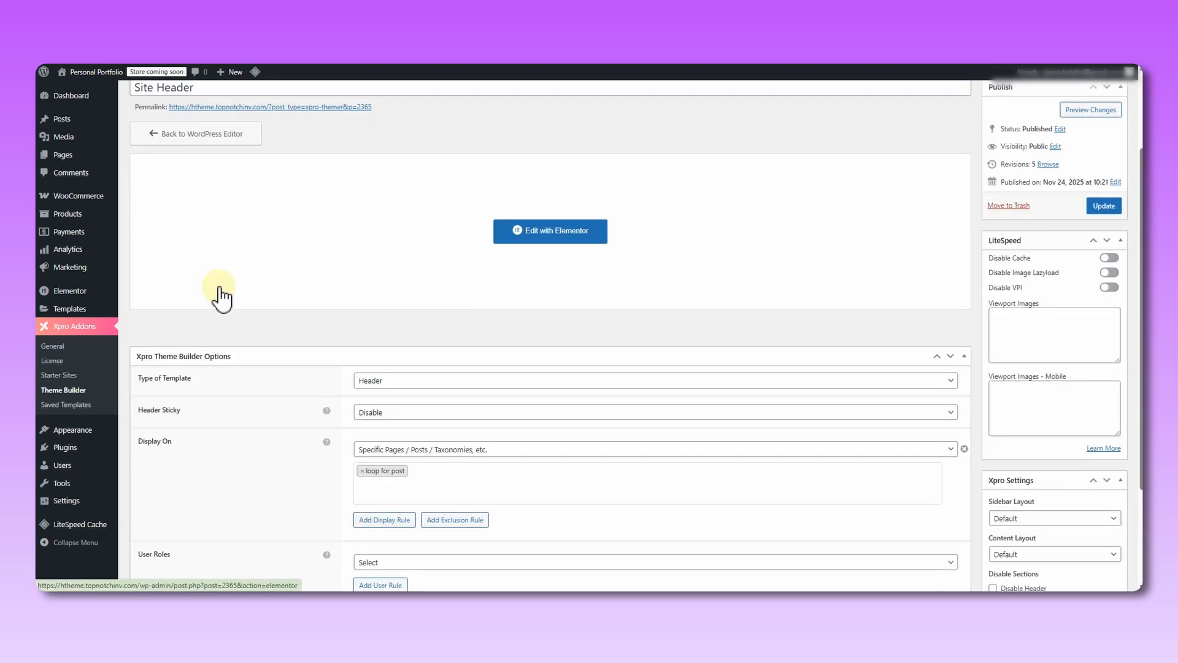
Add an exclusion rule to the Main header layout for specific pages, excluding 3D Landing page and loop for post.
{"action": "left_click", "coordinate": [362, 60]}
{"action": "scroll", "coordinate": [296, 469], "scroll_direction": "down", "scroll_amount": 2}
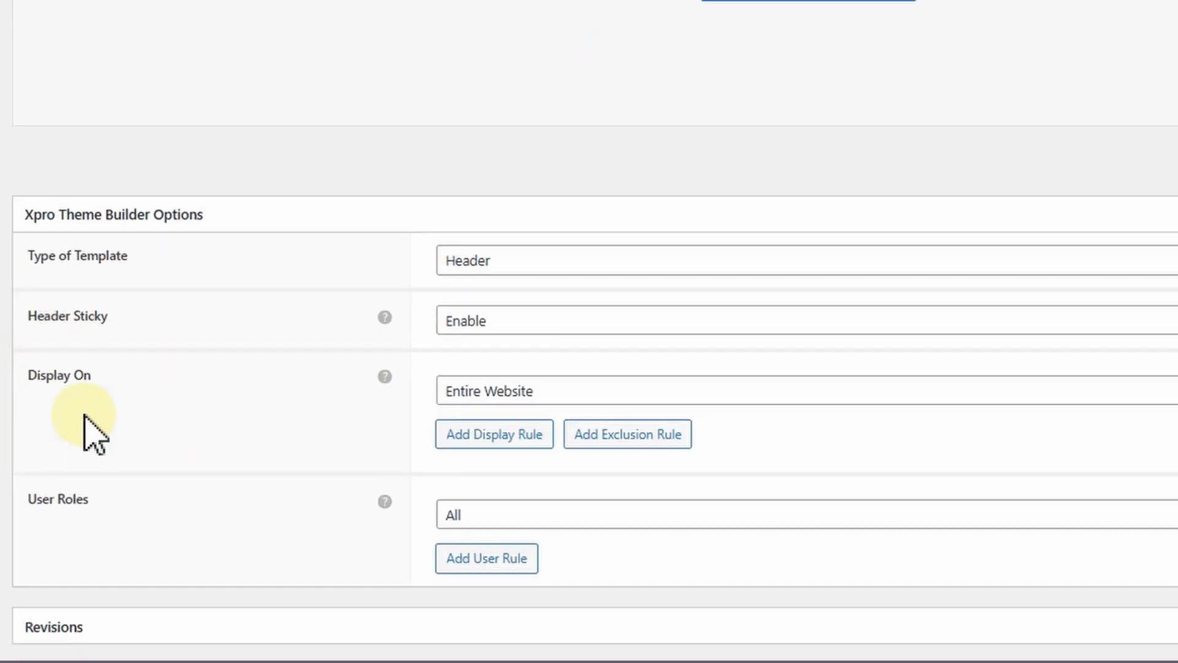
{"action": "left_click", "coordinate": [622, 435]}
{"action": "scroll", "coordinate": [618, 418], "scroll_direction": "down", "scroll_amount": 2}
{"action": "left_click", "coordinate": [614, 408]}
{"action": "scroll", "coordinate": [639, 395], "scroll_direction": "down", "scroll_amount": 5}
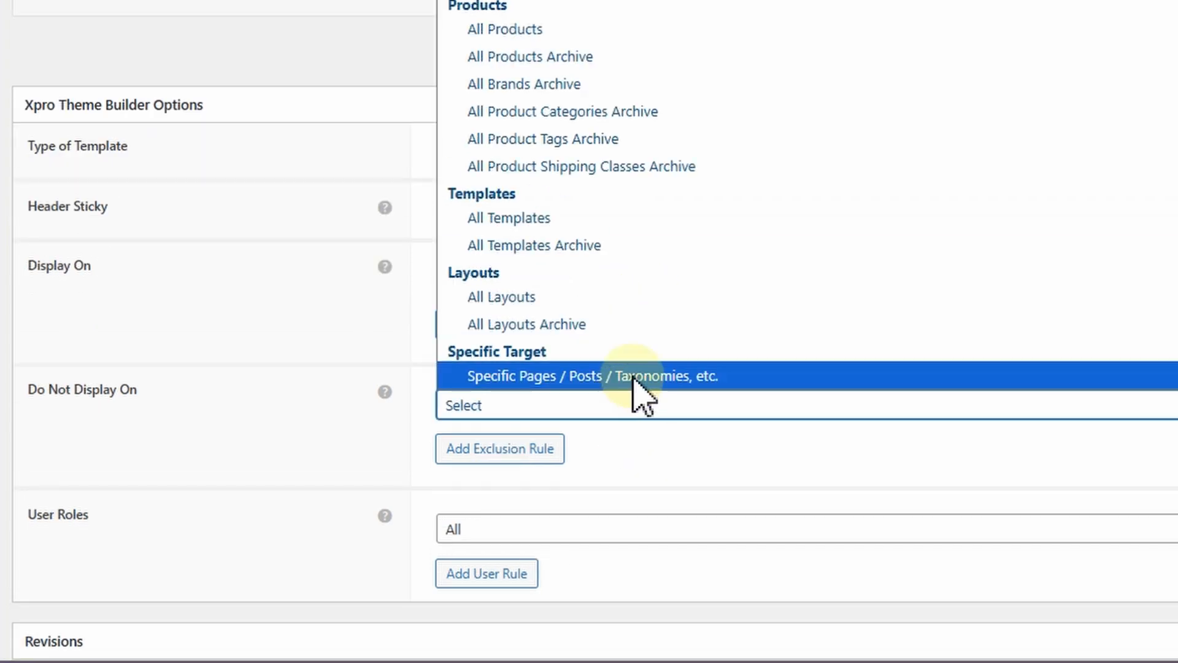
{"action": "left_click", "coordinate": [640, 395]}
{"action": "type", "text": "3d"}
{"action": "left_click", "coordinate": [610, 598]}
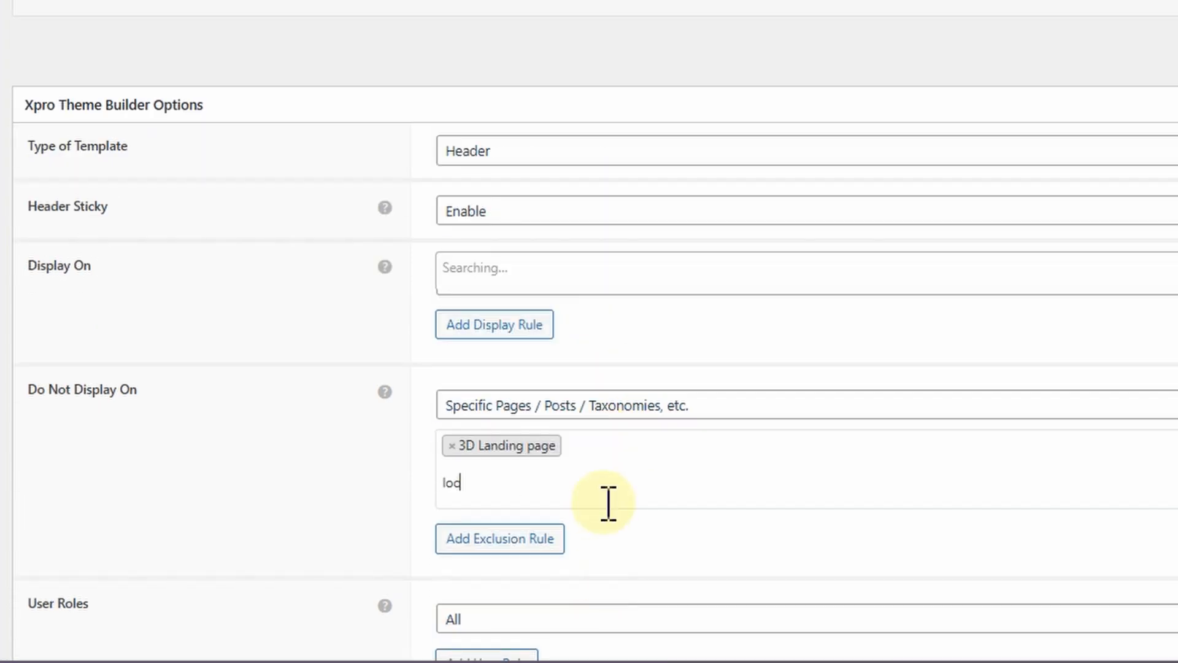
{"action": "scroll", "coordinate": [565, 368], "scroll_direction": "down", "scroll_amount": 2}
{"action": "left_click", "coordinate": [568, 394]}
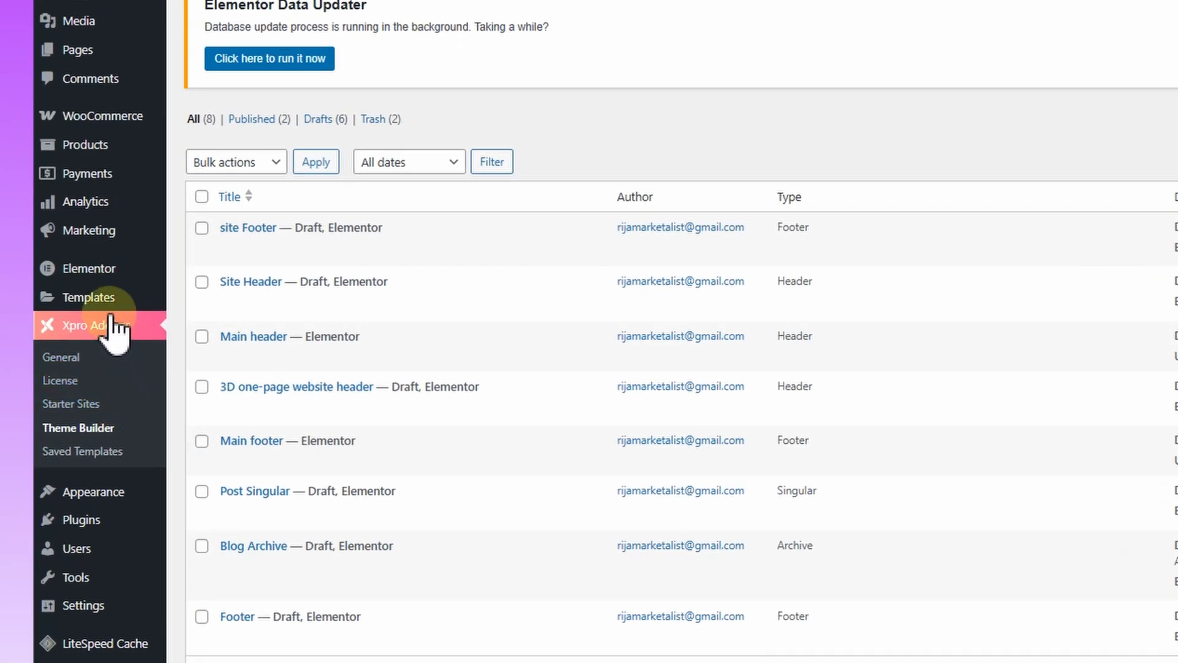
Open the Main header layout from the Theme Builder in Elementor and show its outer container's advanced Header Sticky options.
{"action": "mouse_move", "coordinate": [112, 307]}
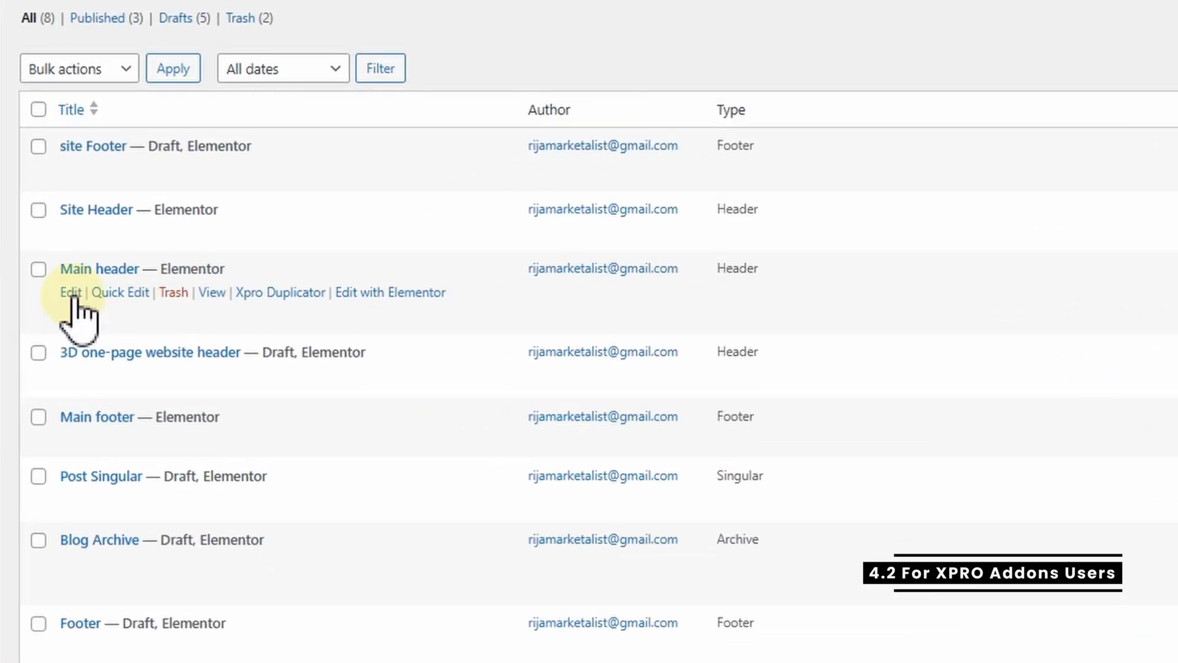
{"action": "left_click", "coordinate": [119, 320]}
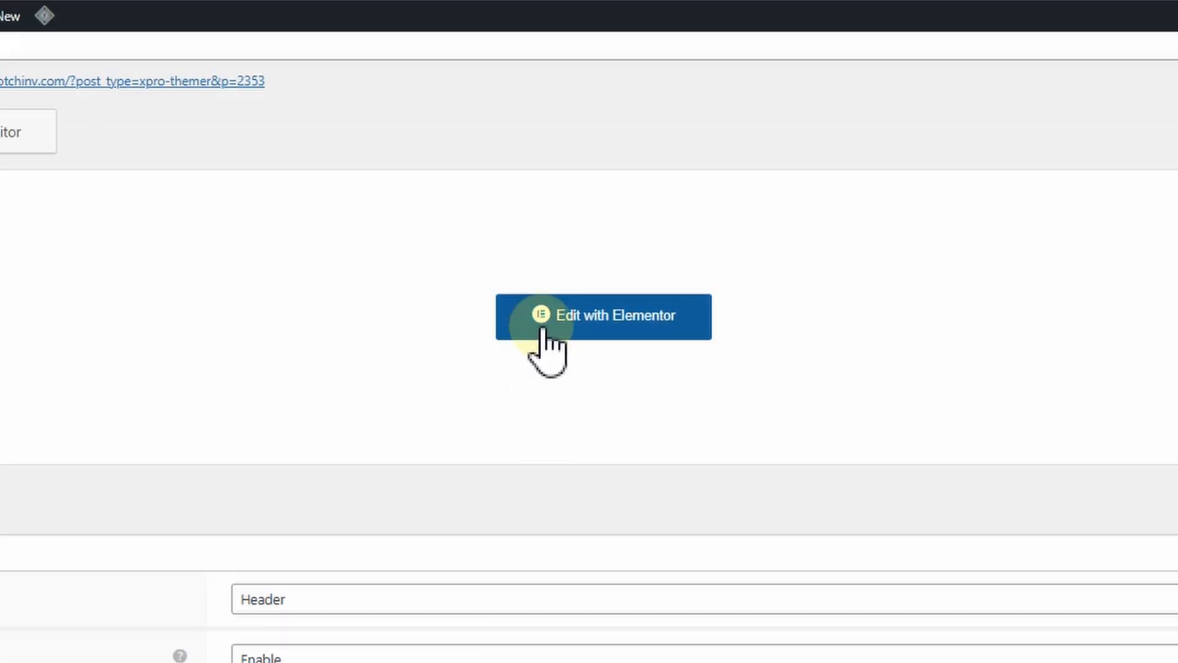
{"action": "left_click", "coordinate": [750, 87]}
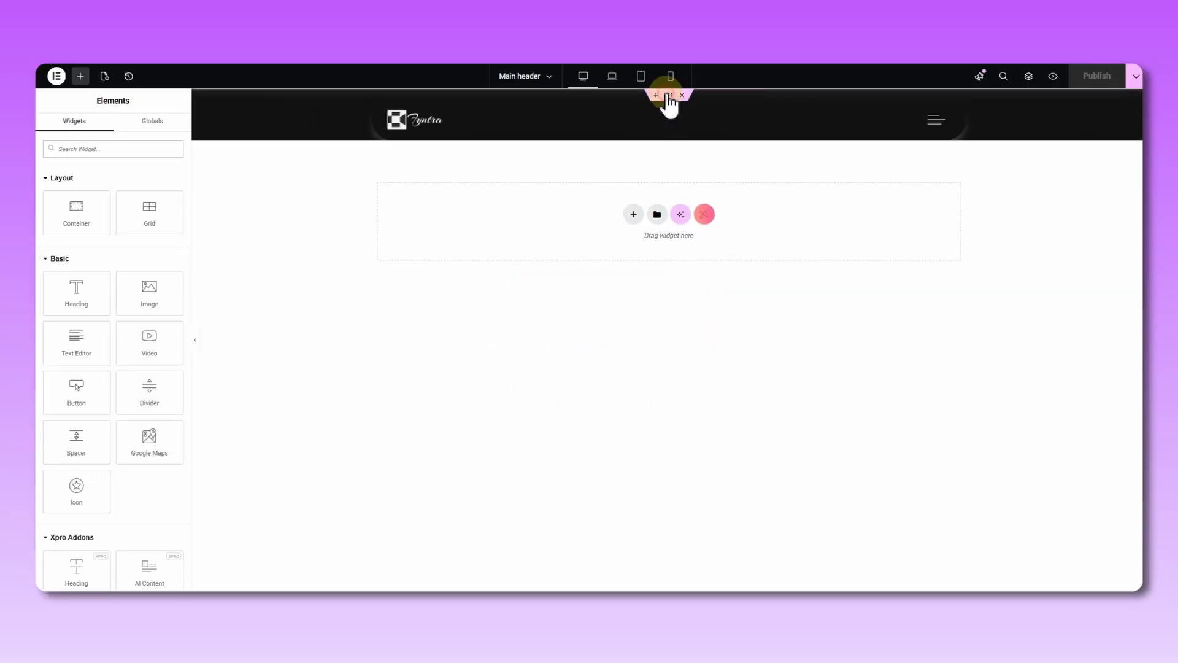
{"action": "left_click", "coordinate": [669, 97]}
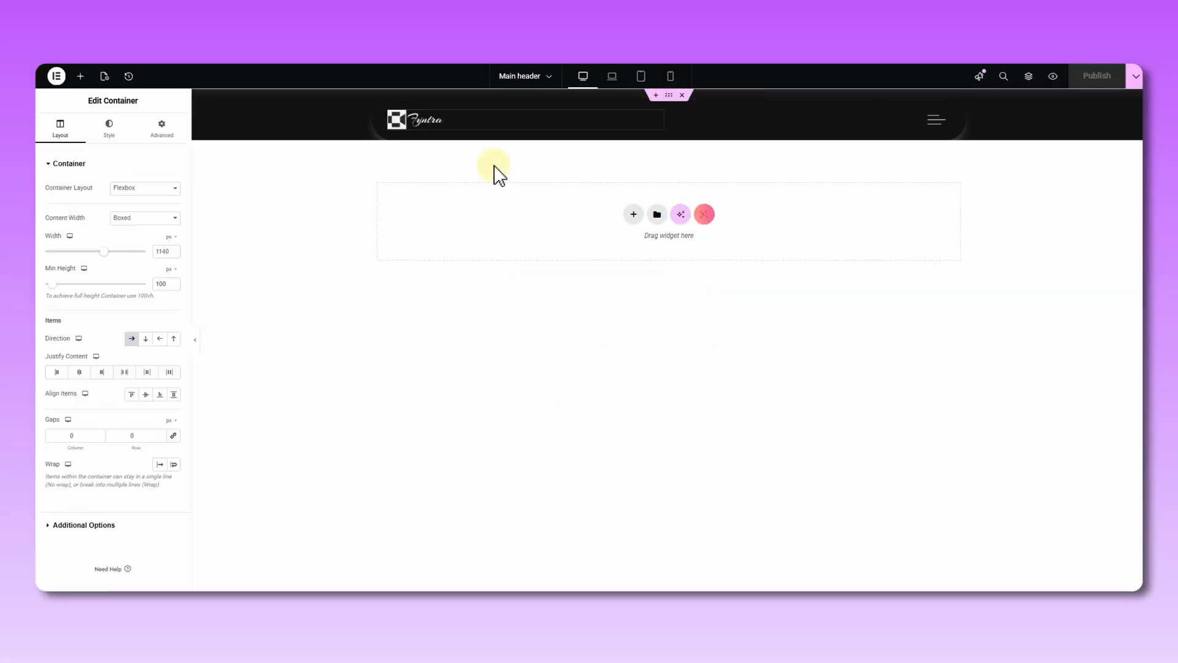
{"action": "left_click", "coordinate": [104, 140]}
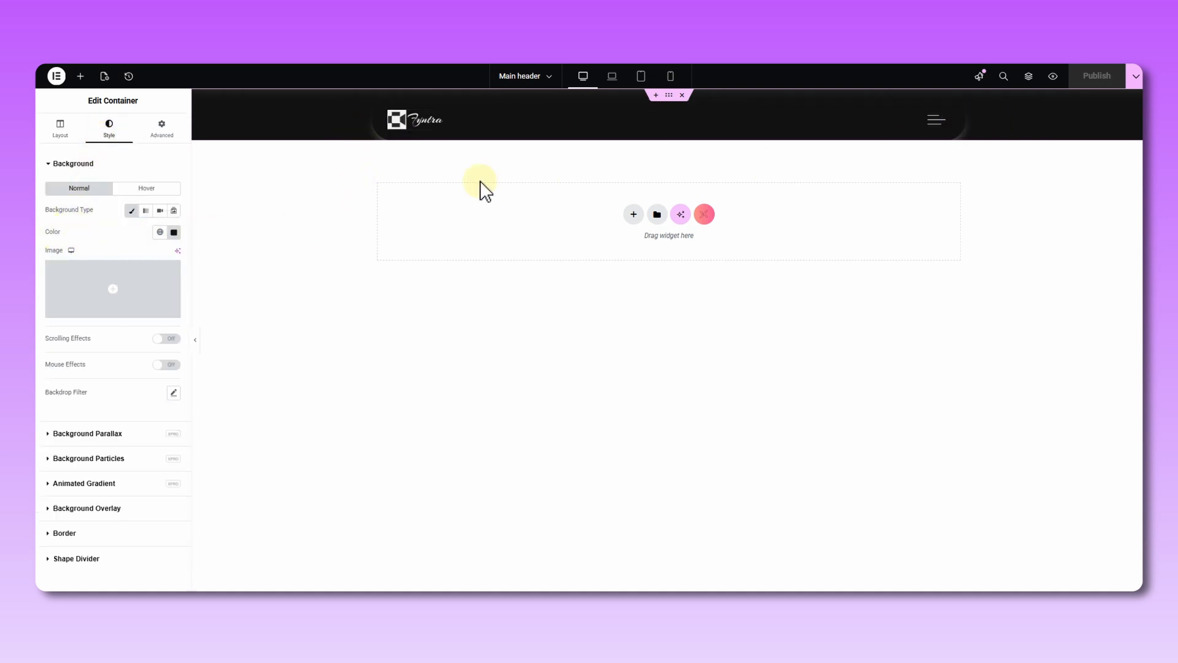
{"action": "left_click", "coordinate": [162, 127]}
{"action": "scroll", "coordinate": [139, 233], "scroll_direction": "down", "scroll_amount": 5}
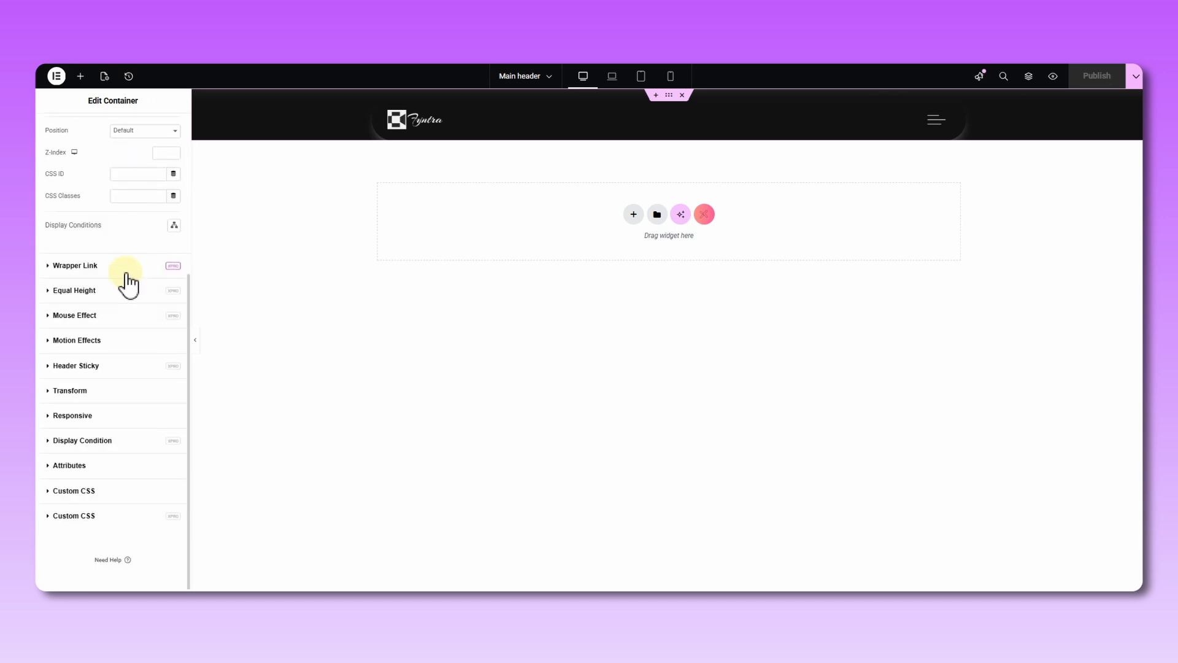
{"action": "left_click", "coordinate": [133, 366]}
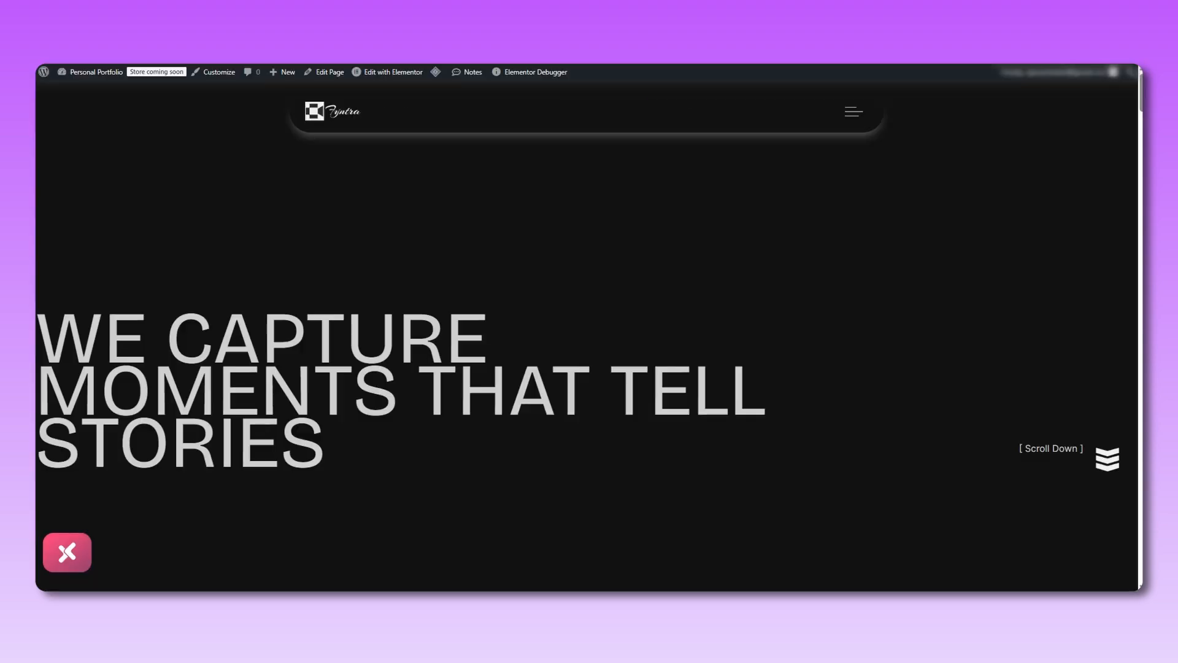
Check on the front page whether the header stays in view while scrolling, and reload the page.
{"action": "scroll", "coordinate": [141, 167], "scroll_direction": "down", "scroll_amount": 1}
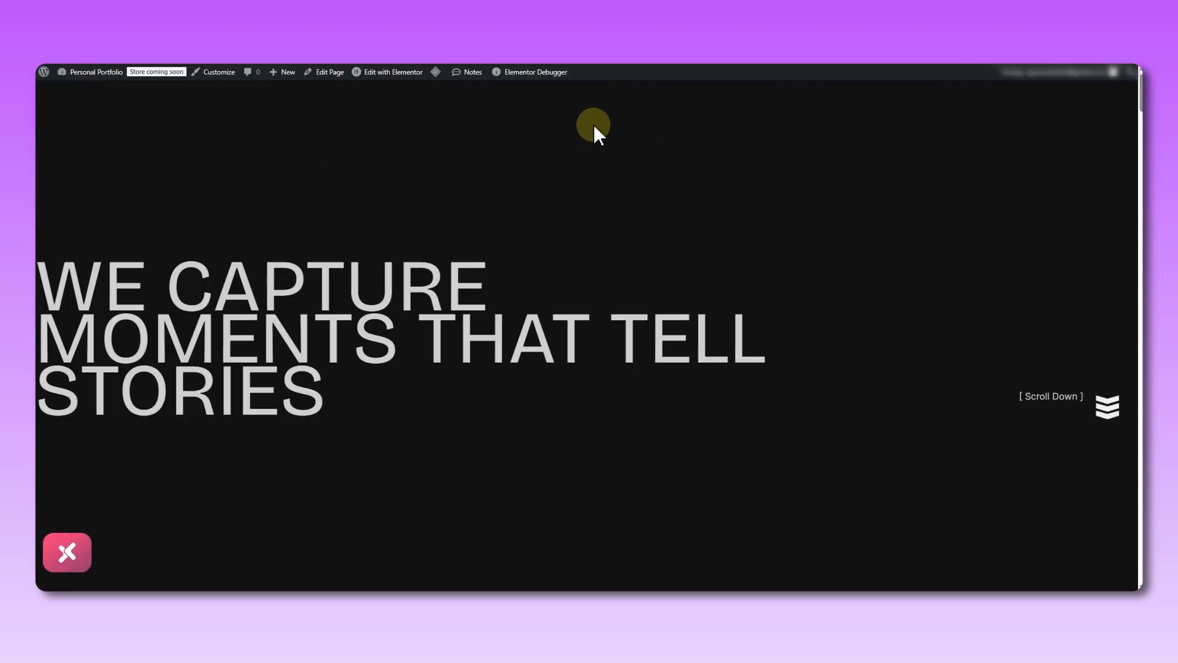
{"action": "scroll", "coordinate": [781, 174], "scroll_direction": "down", "scroll_amount": 5}
{"action": "scroll", "coordinate": [797, 227], "scroll_direction": "up", "scroll_amount": 5}
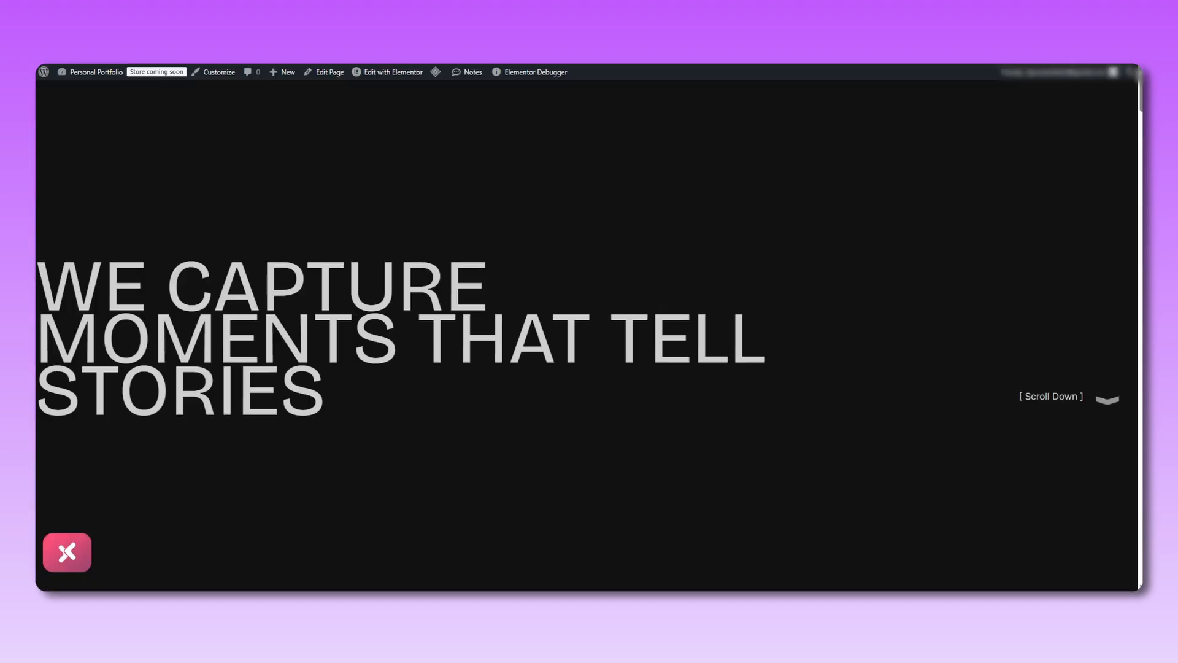
{"action": "key", "text": "F5"}
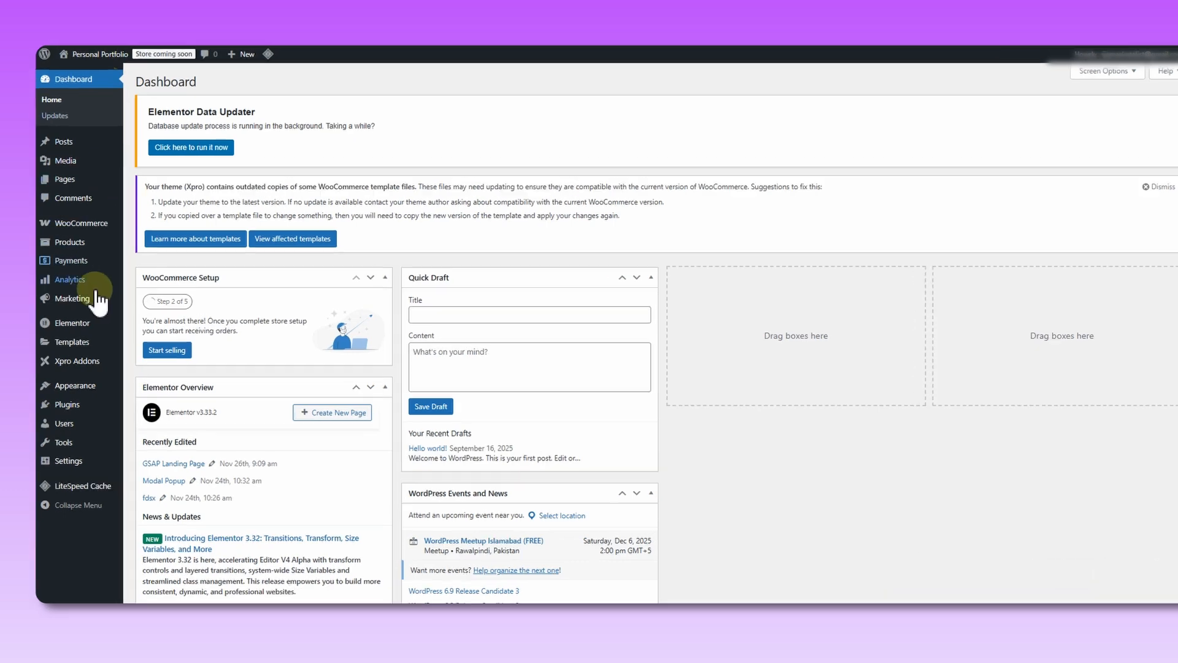
Clear Elementor's cached files and data and sync its library from the Elementor Tools page.
{"action": "mouse_move", "coordinate": [70, 327]}
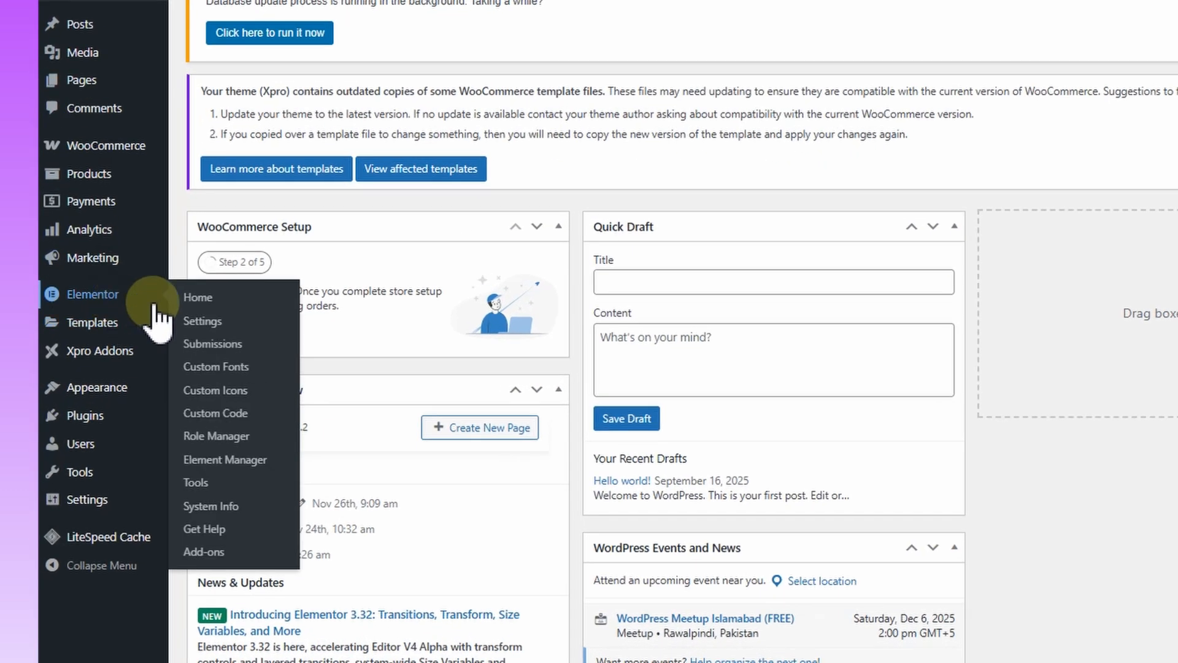
{"action": "left_click", "coordinate": [194, 485]}
{"action": "left_click", "coordinate": [451, 303]}
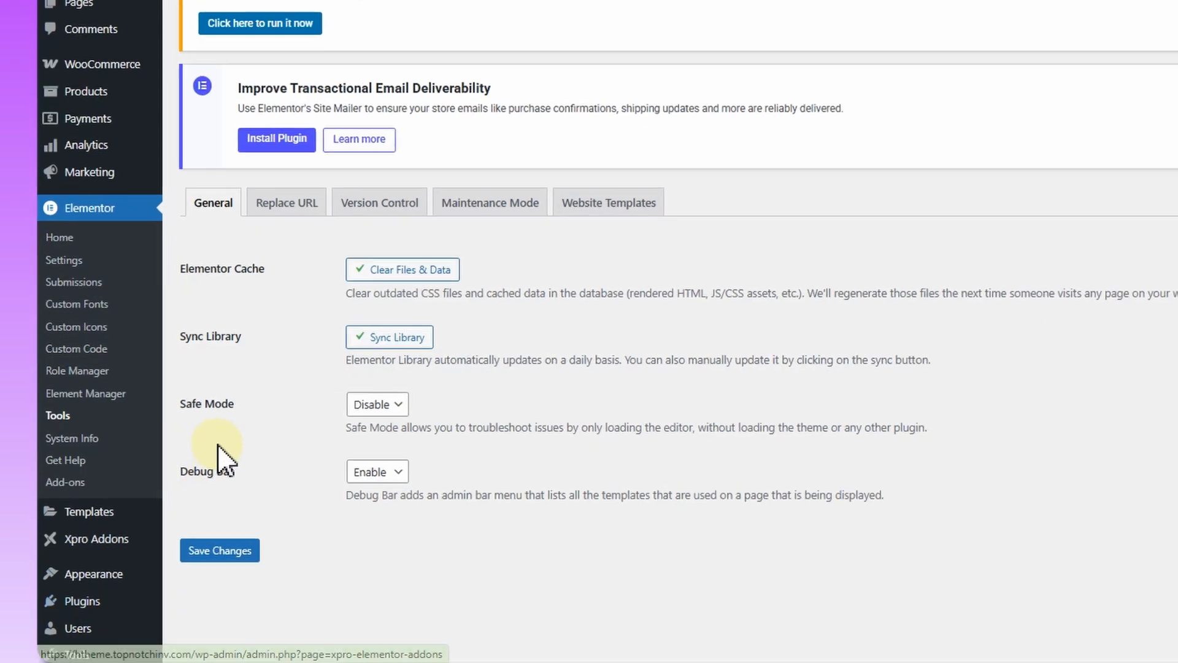
Deactivate every installed plugin except Elementor to test for a plugin conflict.
{"action": "left_click", "coordinate": [260, 420]}
{"action": "left_click", "coordinate": [250, 451]}
{"action": "left_click", "coordinate": [294, 572]}
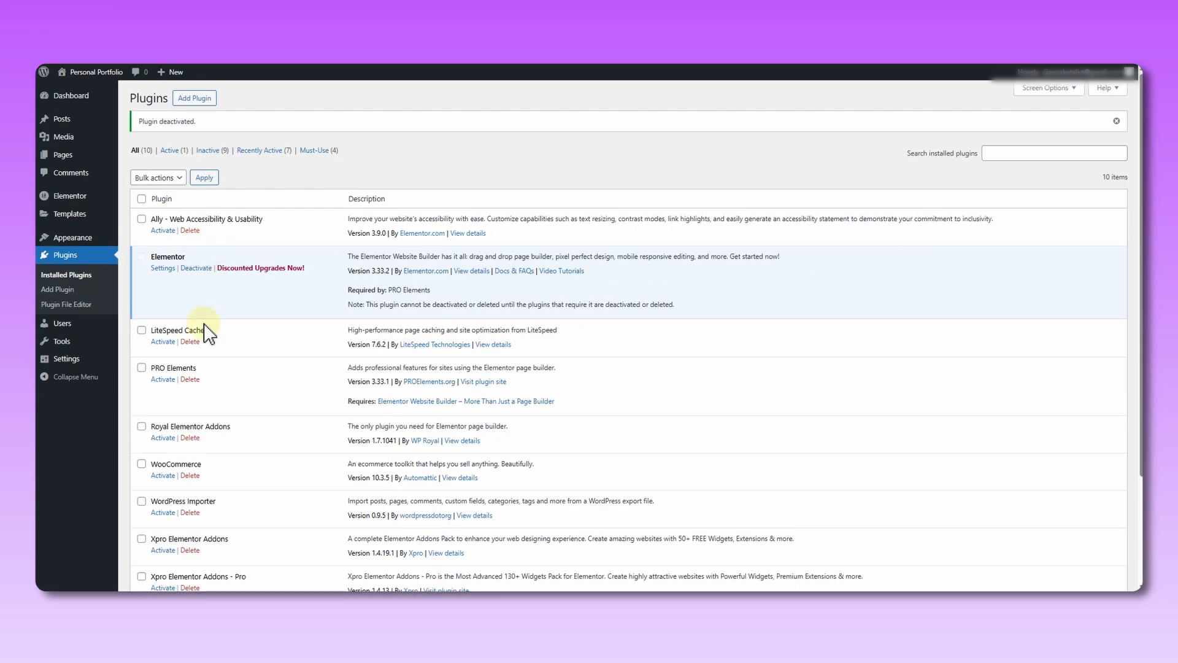
Reactivate the deactivated plugins except flickree, including Xpro Elementor Addons - Pro.
{"action": "scroll", "coordinate": [269, 293], "scroll_direction": "up", "scroll_amount": 1}
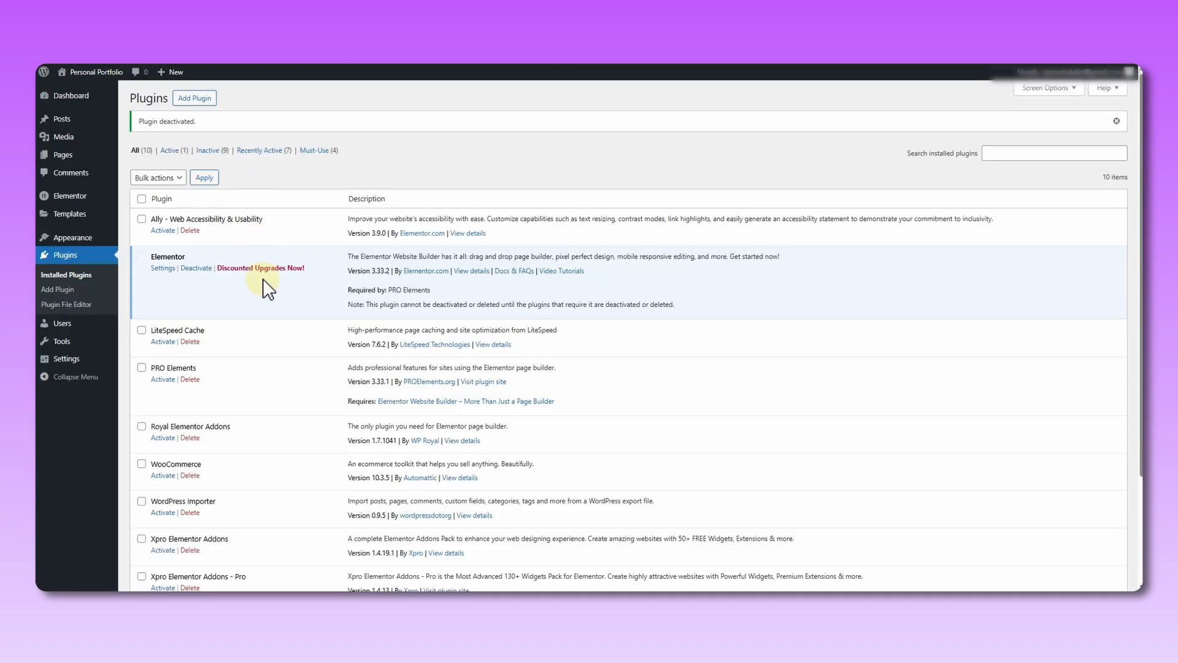
{"action": "scroll", "coordinate": [271, 284], "scroll_direction": "down", "scroll_amount": 2}
{"action": "scroll", "coordinate": [271, 323], "scroll_direction": "up", "scroll_amount": 1}
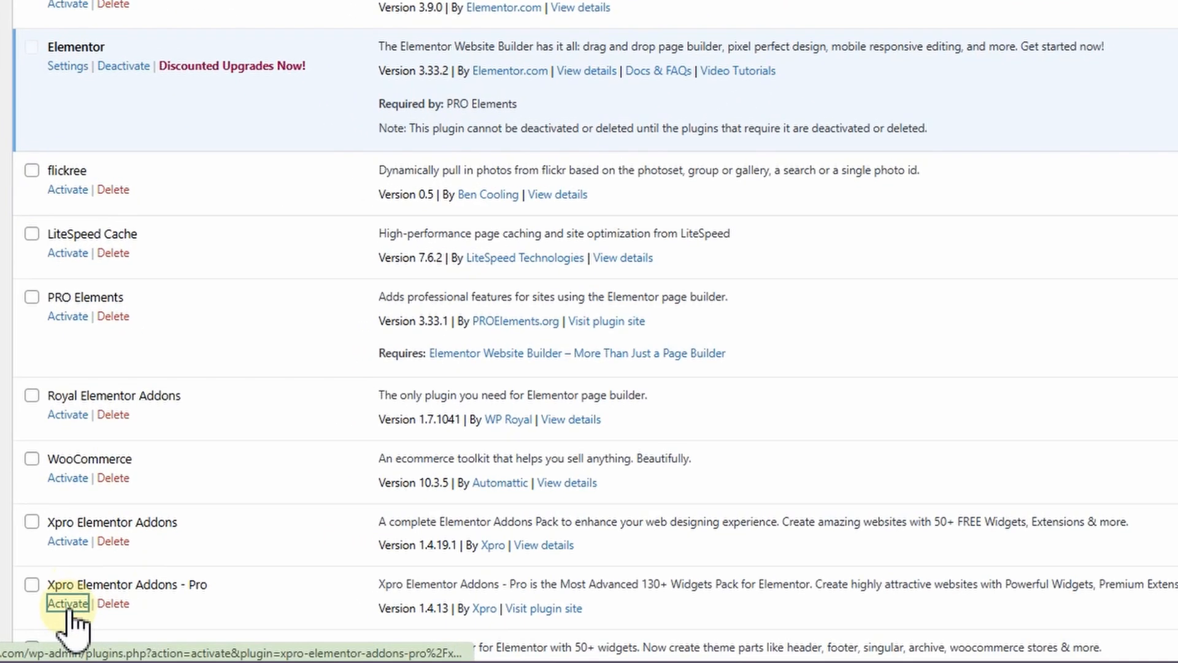
{"action": "left_click", "coordinate": [134, 574]}
{"action": "scroll", "coordinate": [273, 343], "scroll_direction": "down", "scroll_amount": 3}
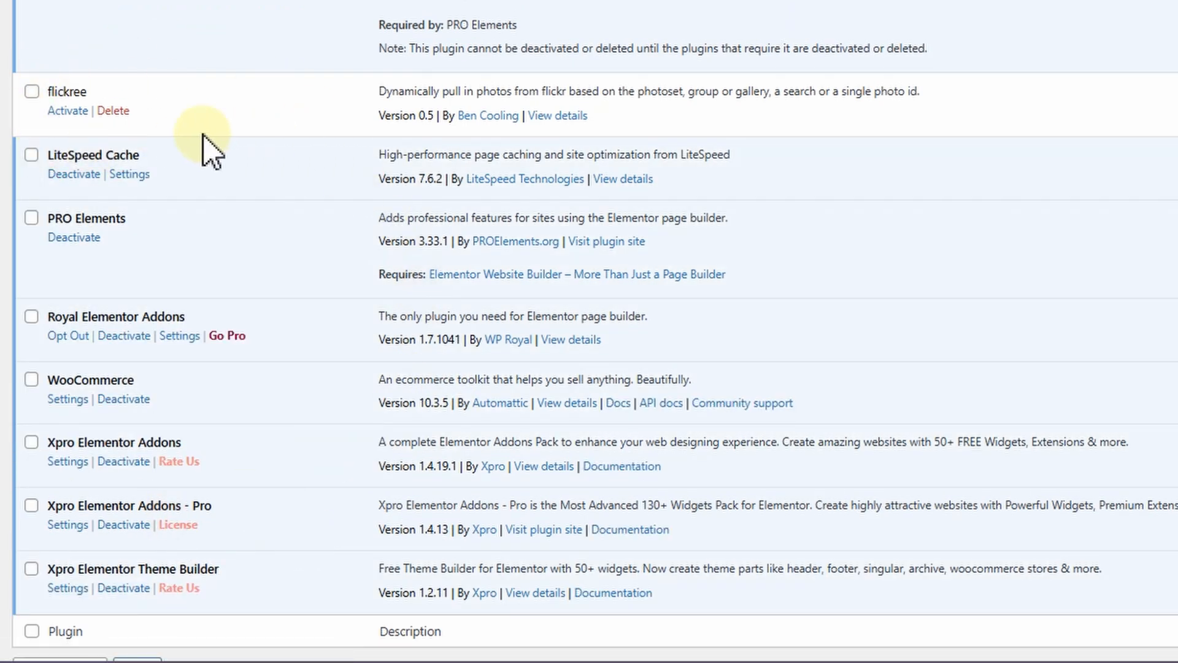
Delete the inactive flickree plugin from the installed plugins and confirm the deletion.
{"action": "left_click", "coordinate": [113, 110]}
{"action": "left_click", "coordinate": [639, 111]}
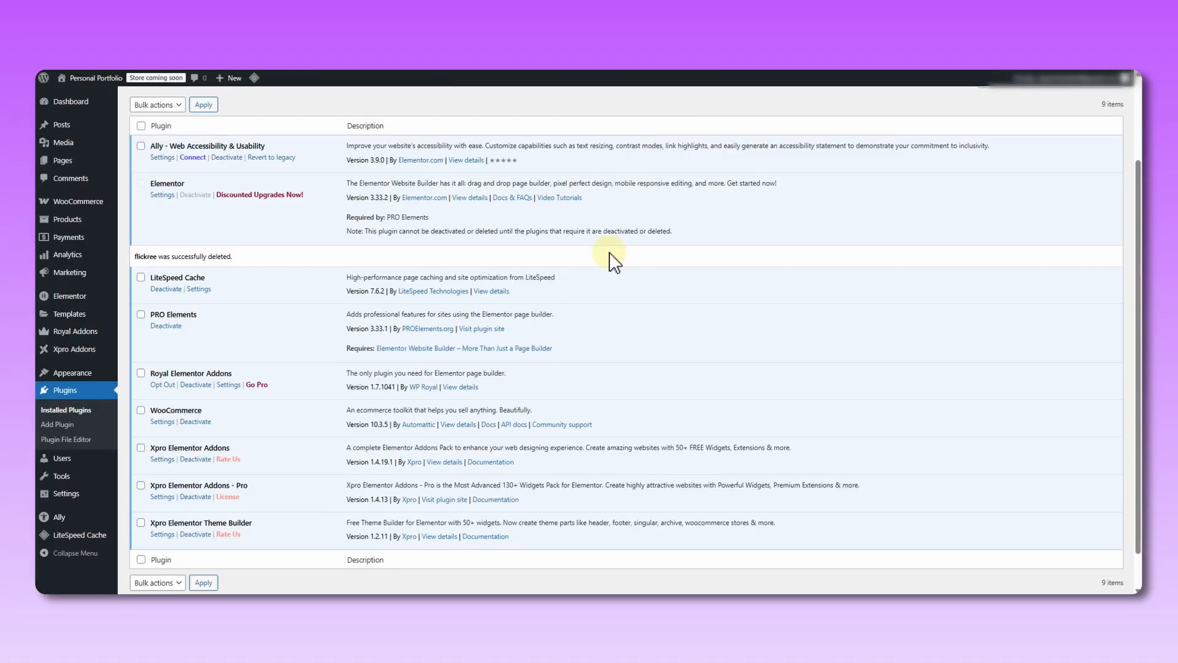
{"action": "scroll", "coordinate": [612, 270], "scroll_direction": "up", "scroll_amount": 2}
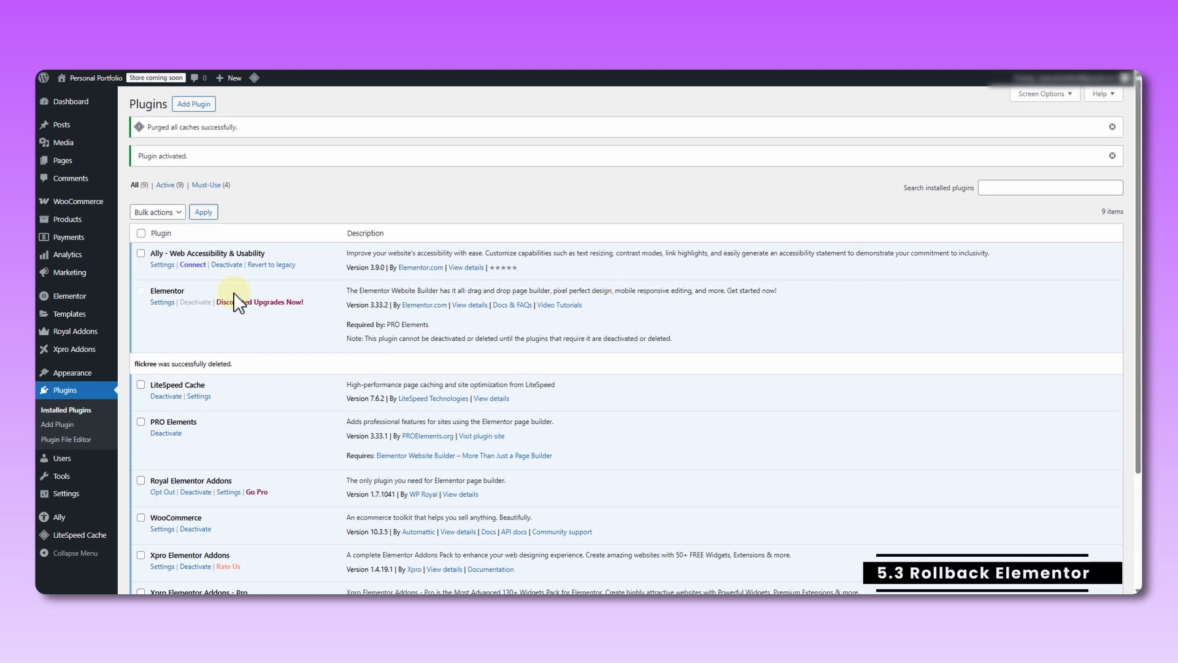
Roll Elementor back to version 3.33.0 using Version Control in Elementor Tools, and confirm the reinstall.
{"action": "mouse_move", "coordinate": [92, 295]}
{"action": "left_click", "coordinate": [136, 416]}
{"action": "left_click", "coordinate": [262, 292]}
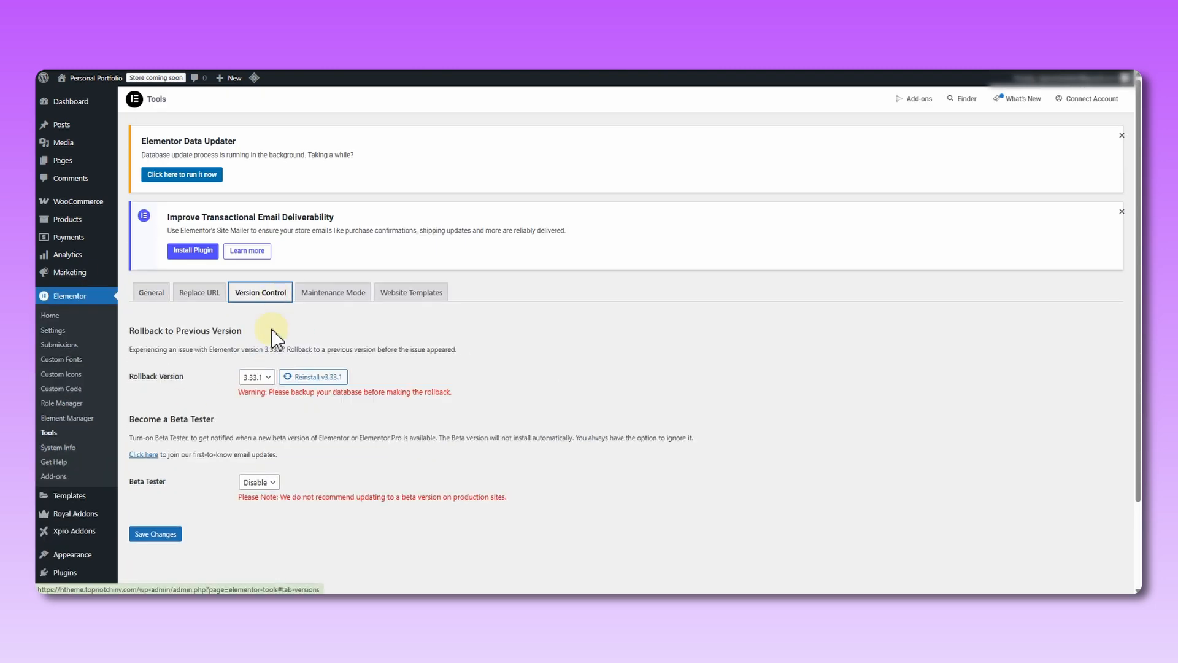
{"action": "left_click", "coordinate": [256, 377]}
{"action": "left_click", "coordinate": [252, 103]}
{"action": "left_click", "coordinate": [313, 377]}
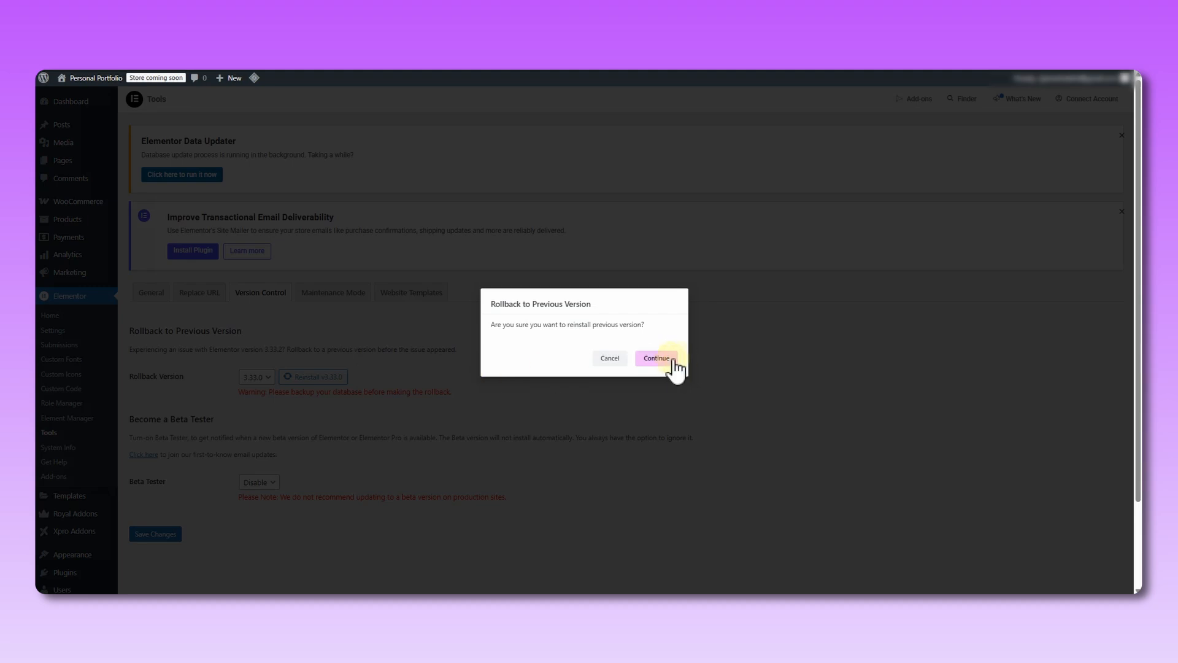
{"action": "left_click", "coordinate": [674, 357]}
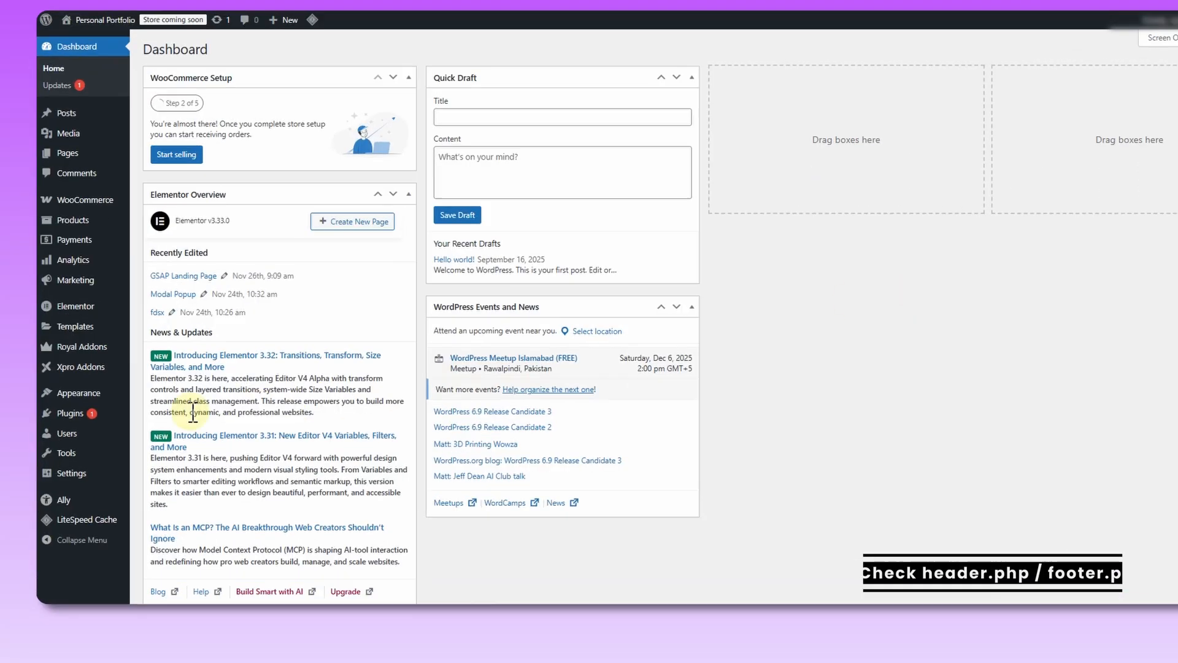
Open the Xpro theme's header.php in the Theme File Editor and review its wp_head call and header hooks.
{"action": "mouse_move", "coordinate": [124, 396]}
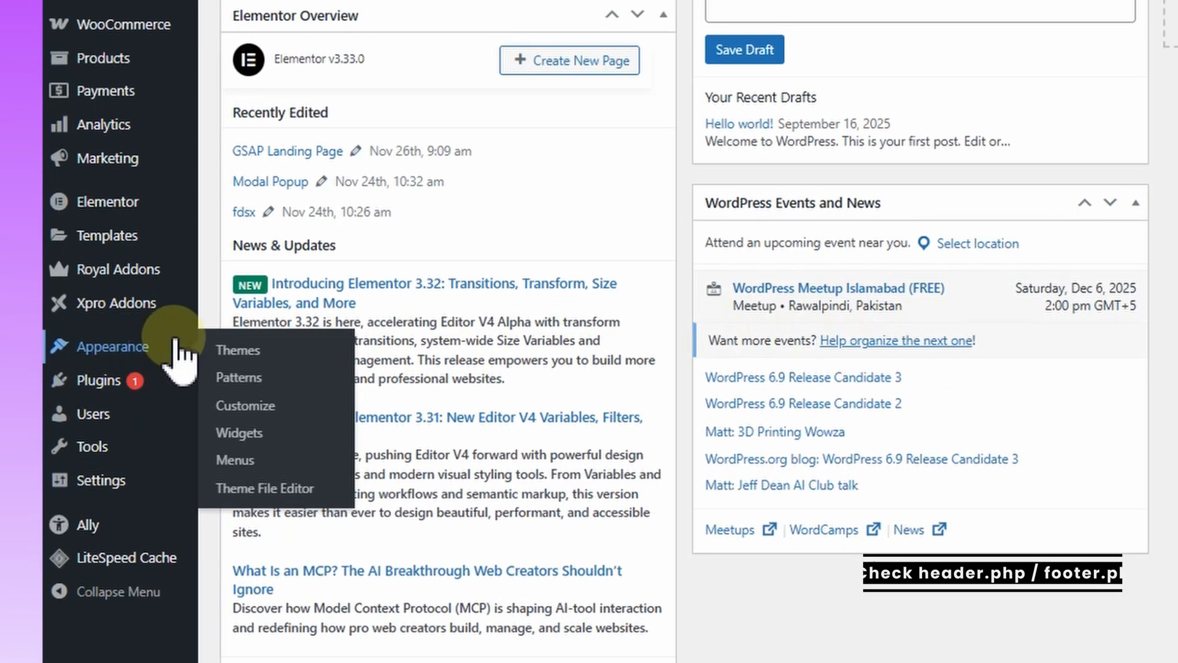
{"action": "left_click", "coordinate": [178, 445]}
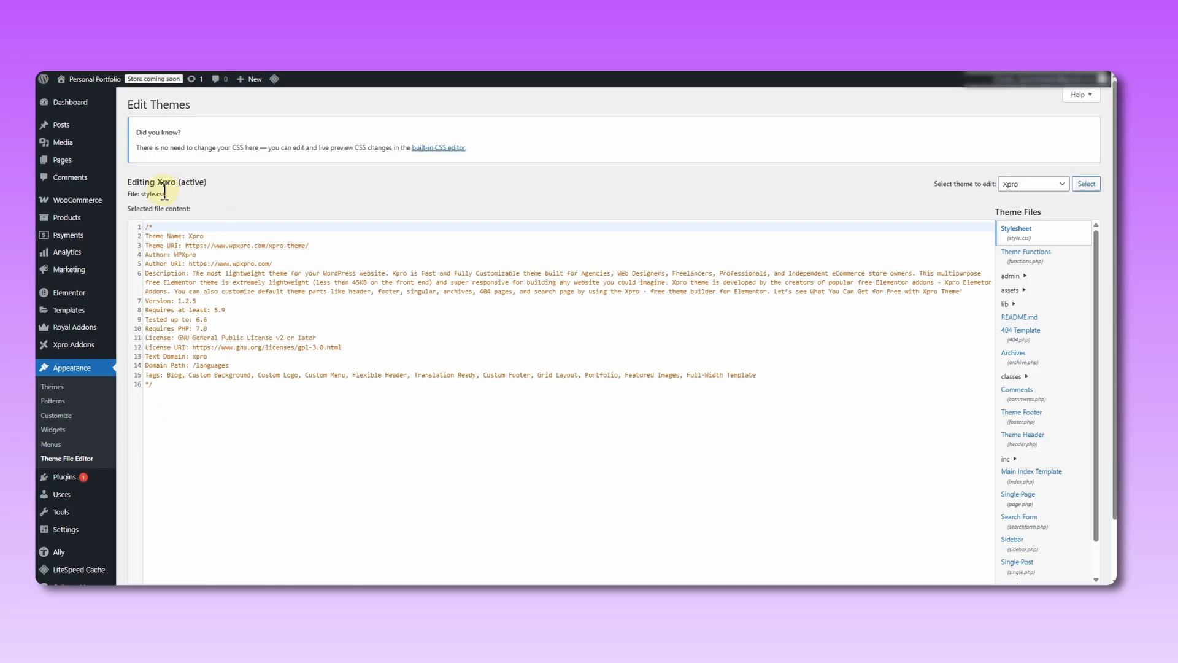
{"action": "left_click", "coordinate": [1025, 437]}
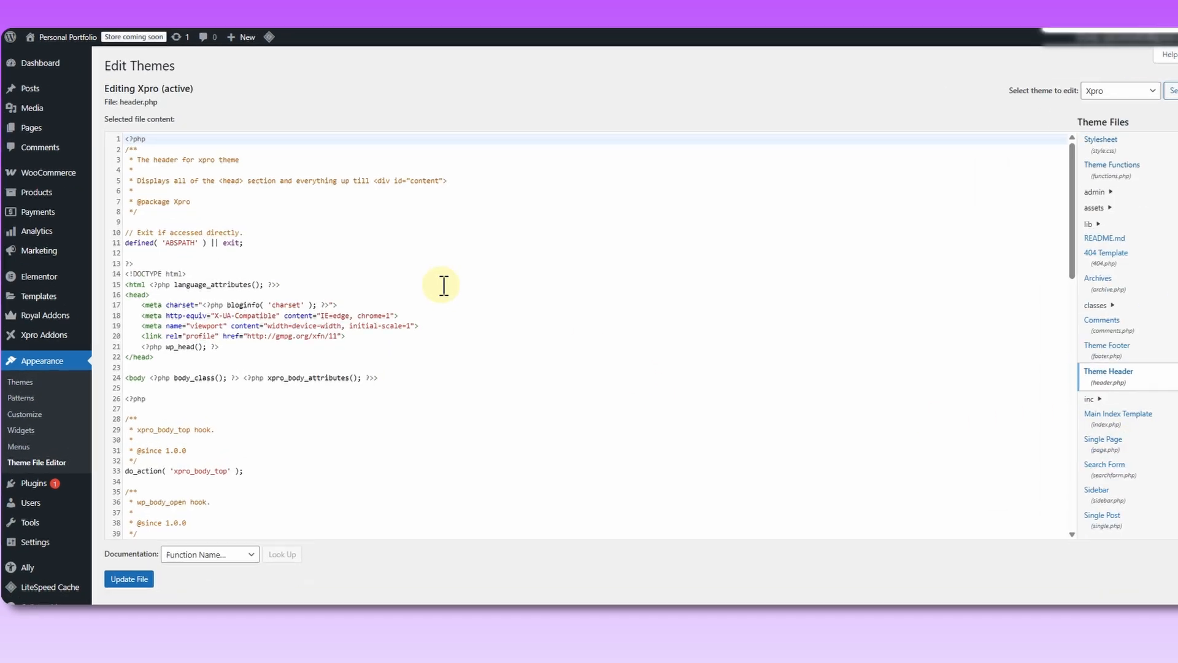
{"action": "scroll", "coordinate": [444, 285], "scroll_direction": "down", "scroll_amount": 6}
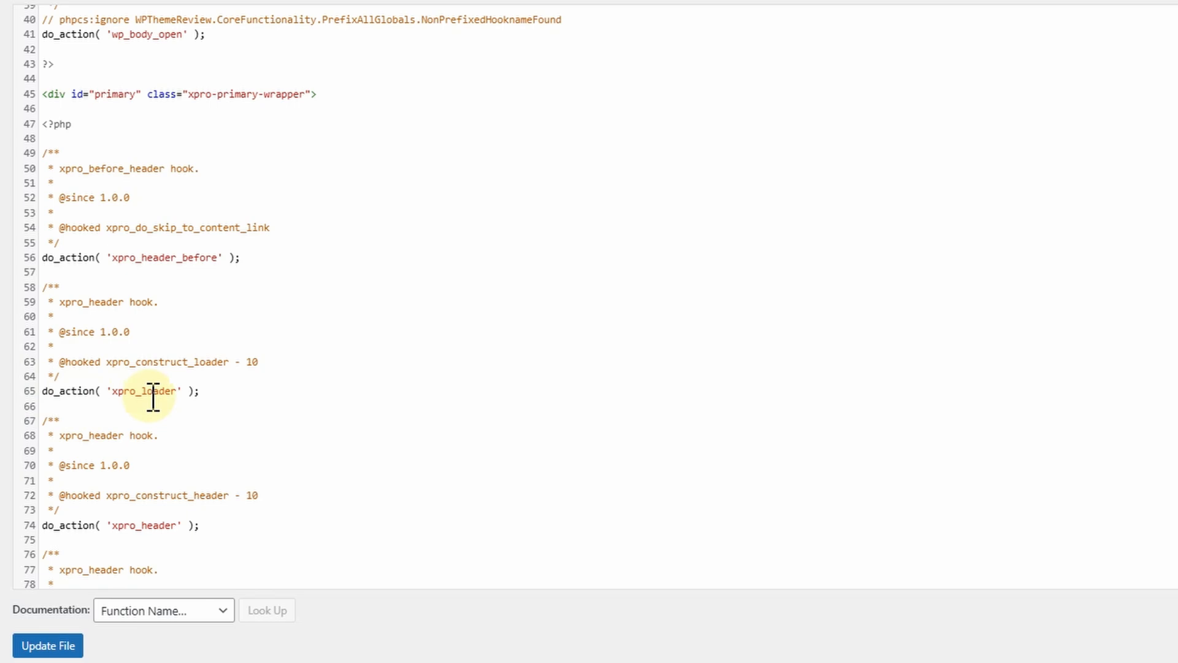
{"action": "scroll", "coordinate": [153, 397], "scroll_direction": "down", "scroll_amount": 5}
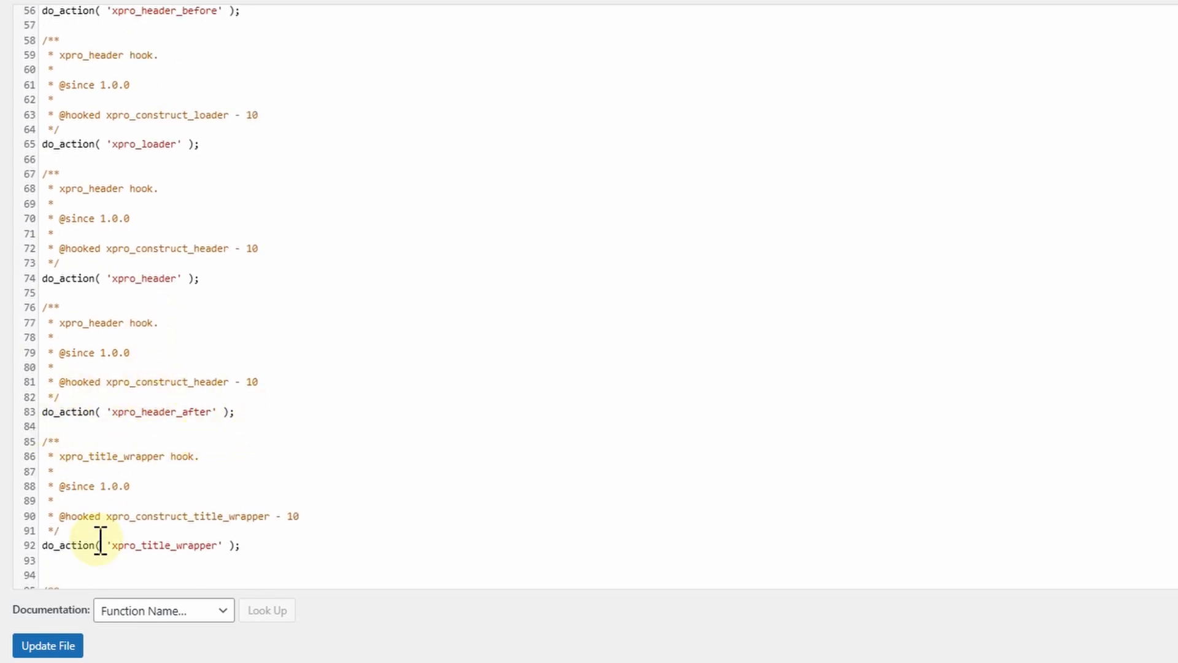
{"action": "scroll", "coordinate": [510, 362], "scroll_direction": "up", "scroll_amount": 9}
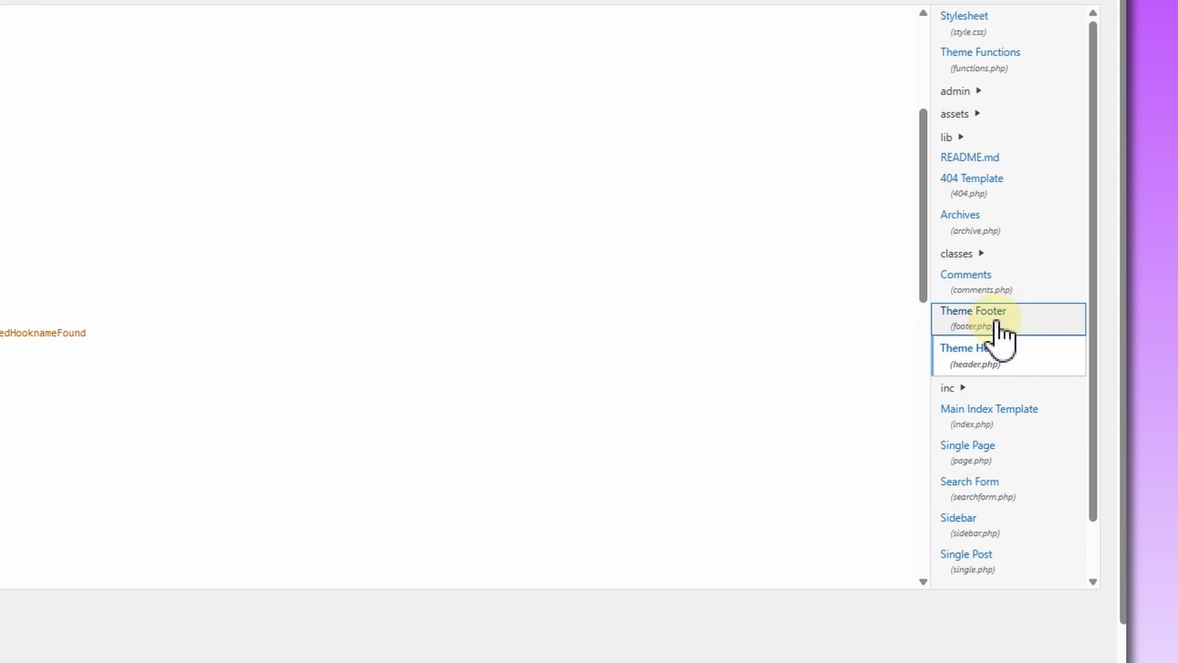
Open the Xpro theme's footer.php and review its footer hooks and wp_footer section.
{"action": "left_click", "coordinate": [1000, 335]}
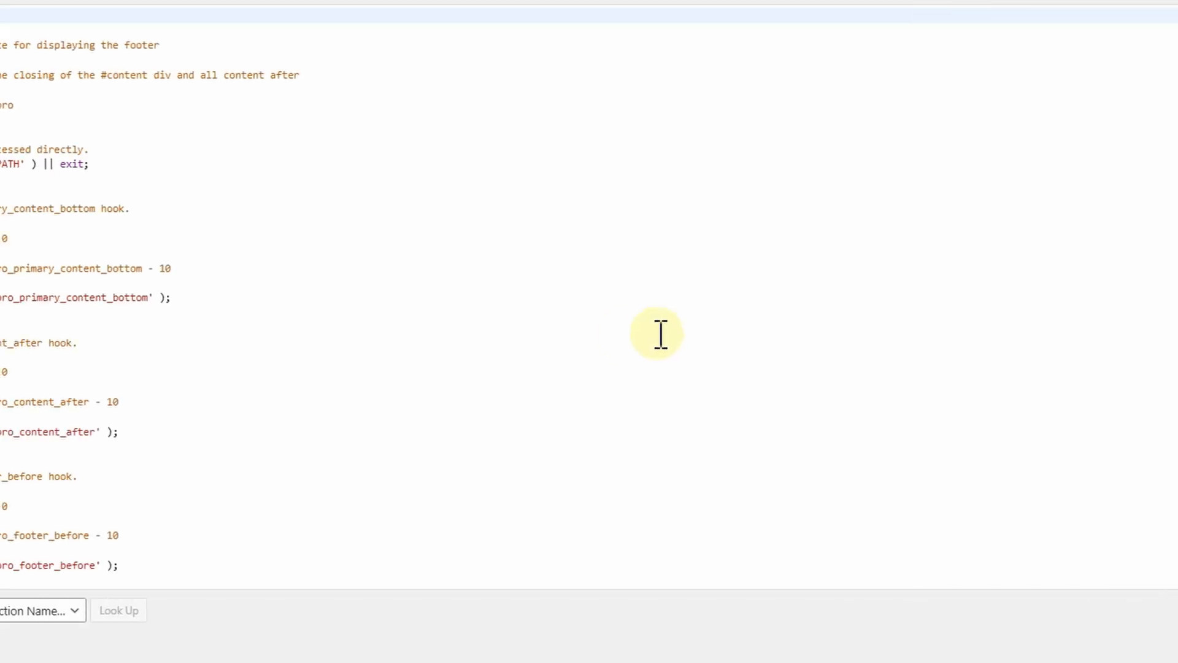
{"action": "scroll", "coordinate": [37, 320], "scroll_direction": "down", "scroll_amount": 6}
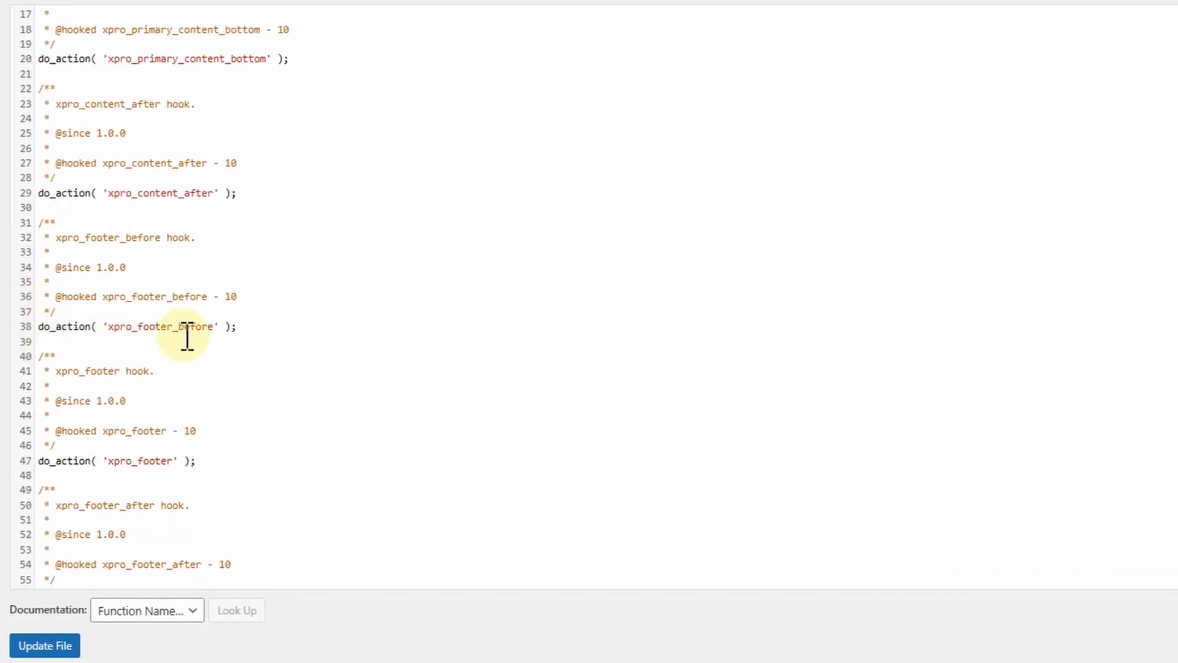
{"action": "scroll", "coordinate": [189, 339], "scroll_direction": "down", "scroll_amount": 2}
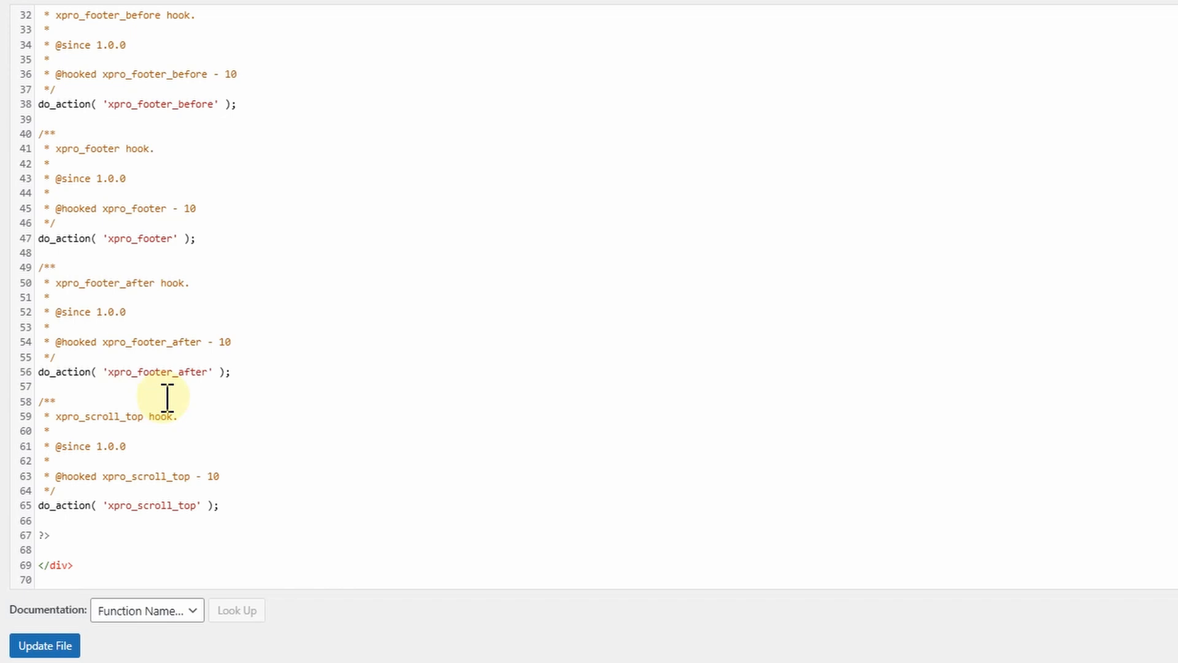
{"action": "scroll", "coordinate": [189, 358], "scroll_direction": "up", "scroll_amount": 7}
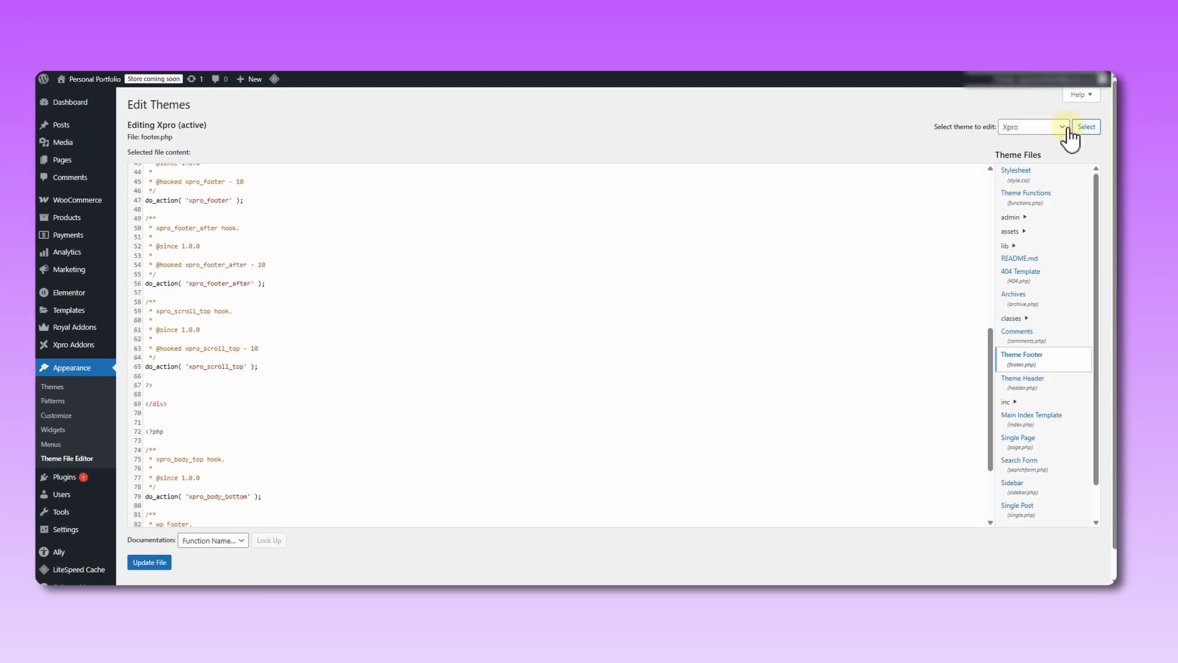
Load the Astra theme's files in the Theme File Editor and review the header and footer calls in its header.php and footer.php.
{"action": "left_click", "coordinate": [1067, 128]}
{"action": "left_click", "coordinate": [1025, 140]}
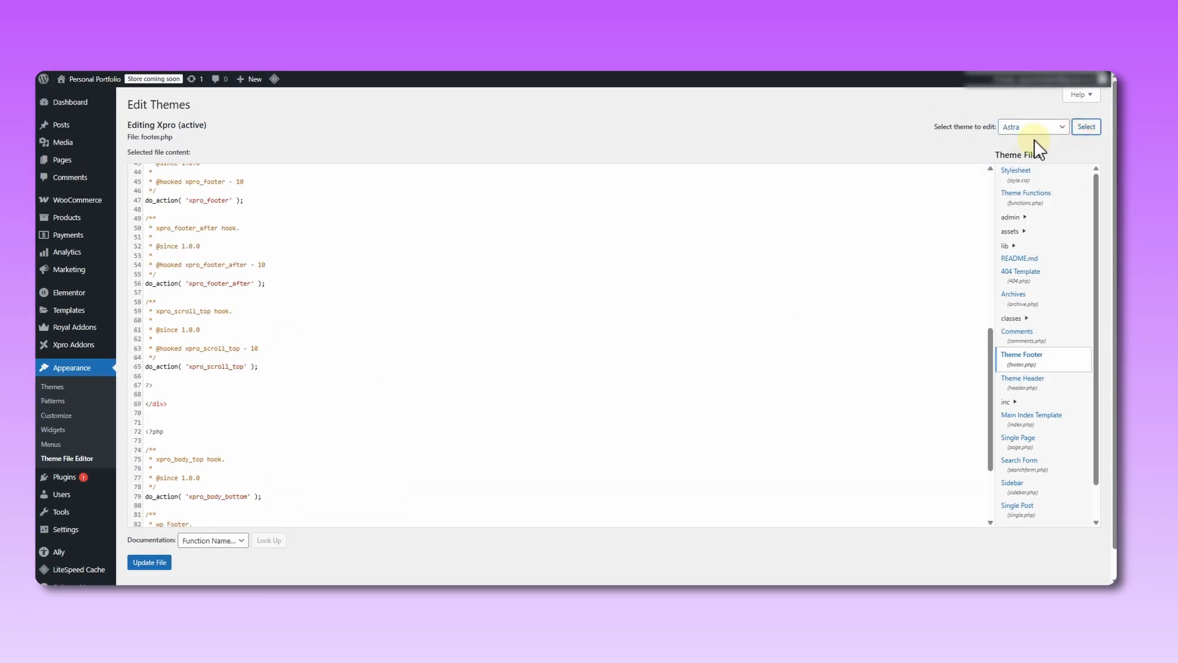
{"action": "left_click", "coordinate": [1086, 126]}
{"action": "scroll", "coordinate": [594, 393], "scroll_direction": "down", "scroll_amount": 5}
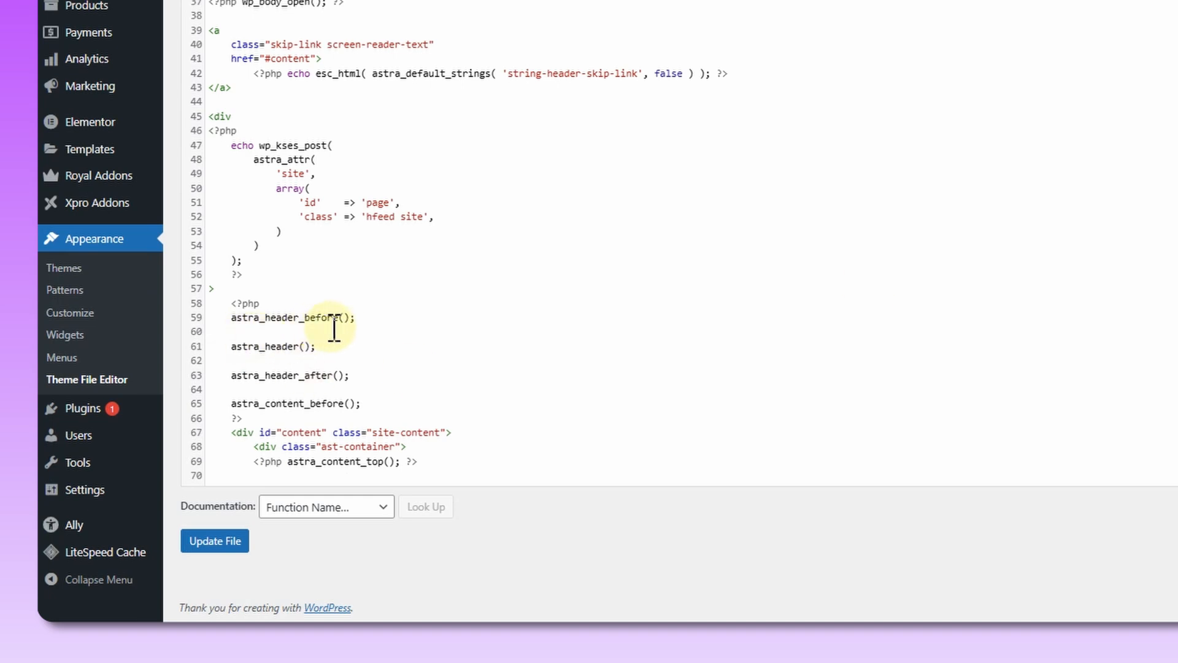
{"action": "left_click", "coordinate": [1042, 360]}
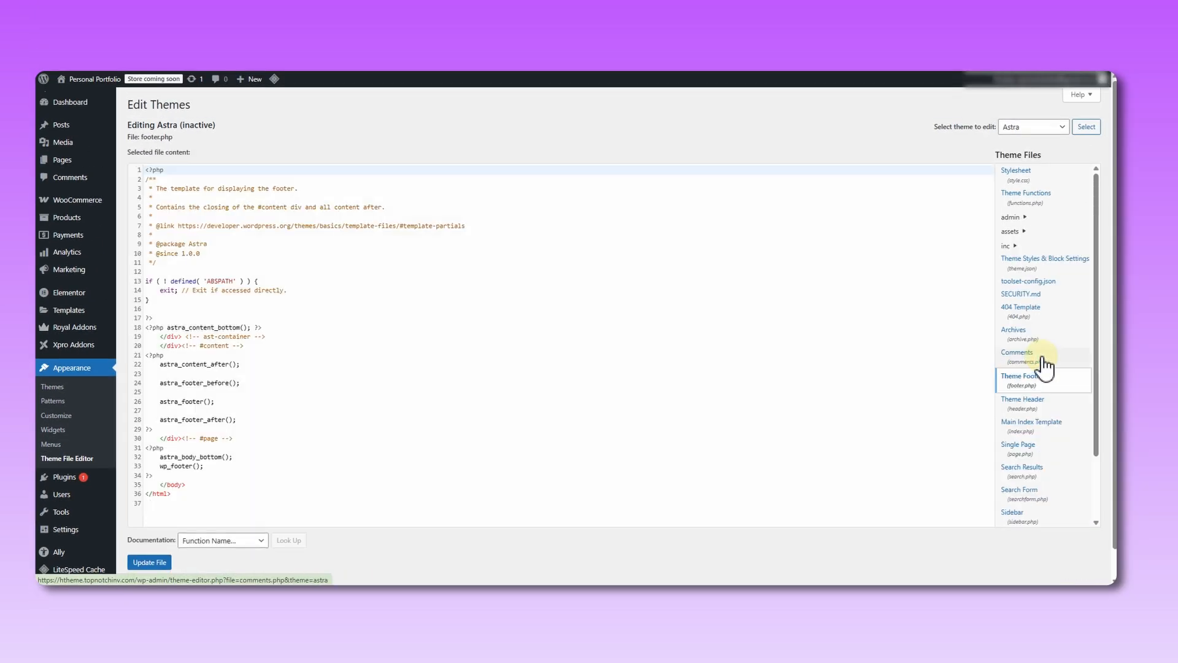
{"action": "scroll", "coordinate": [690, 390], "scroll_direction": "down", "scroll_amount": 1}
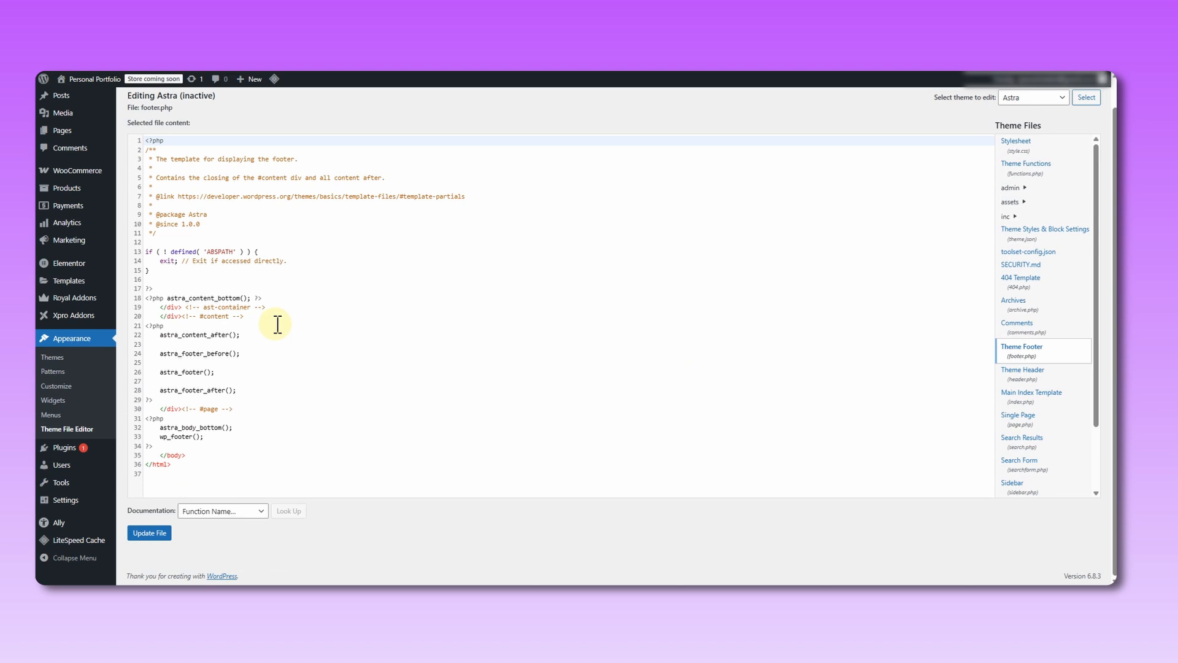
{"action": "scroll", "coordinate": [184, 364], "scroll_direction": "up", "scroll_amount": 1}
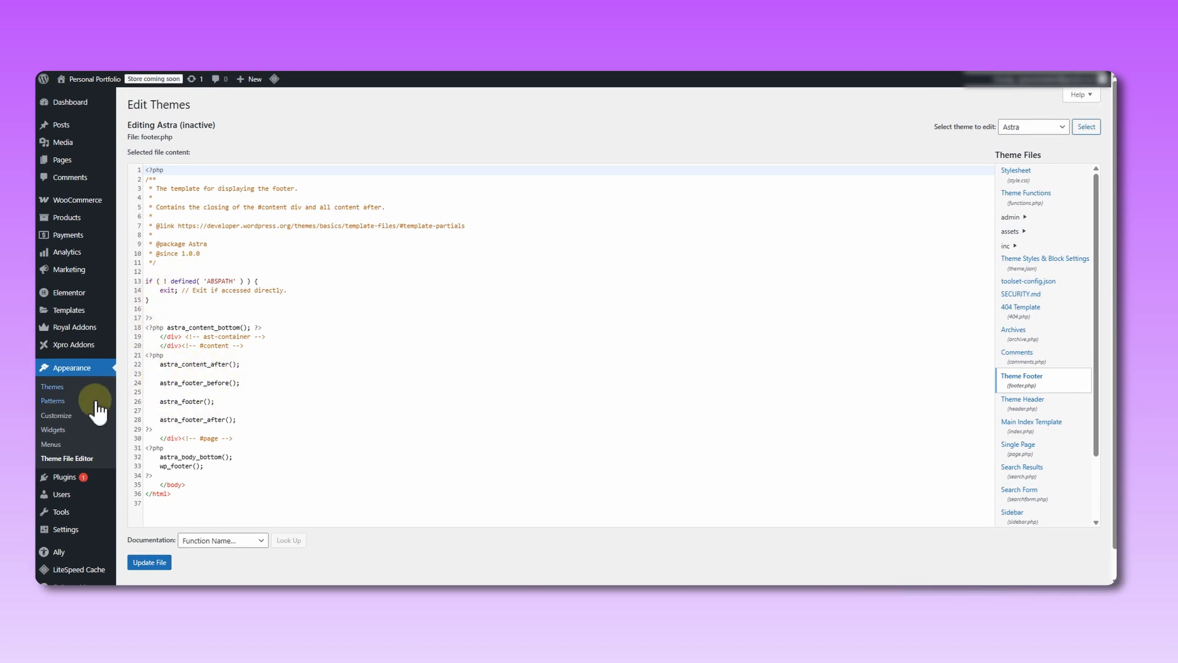
Delete all the Additional CSS in the theme Customizer, removing the display: none rules for header and footer.
{"action": "left_click", "coordinate": [78, 403]}
{"action": "left_click", "coordinate": [65, 415]}
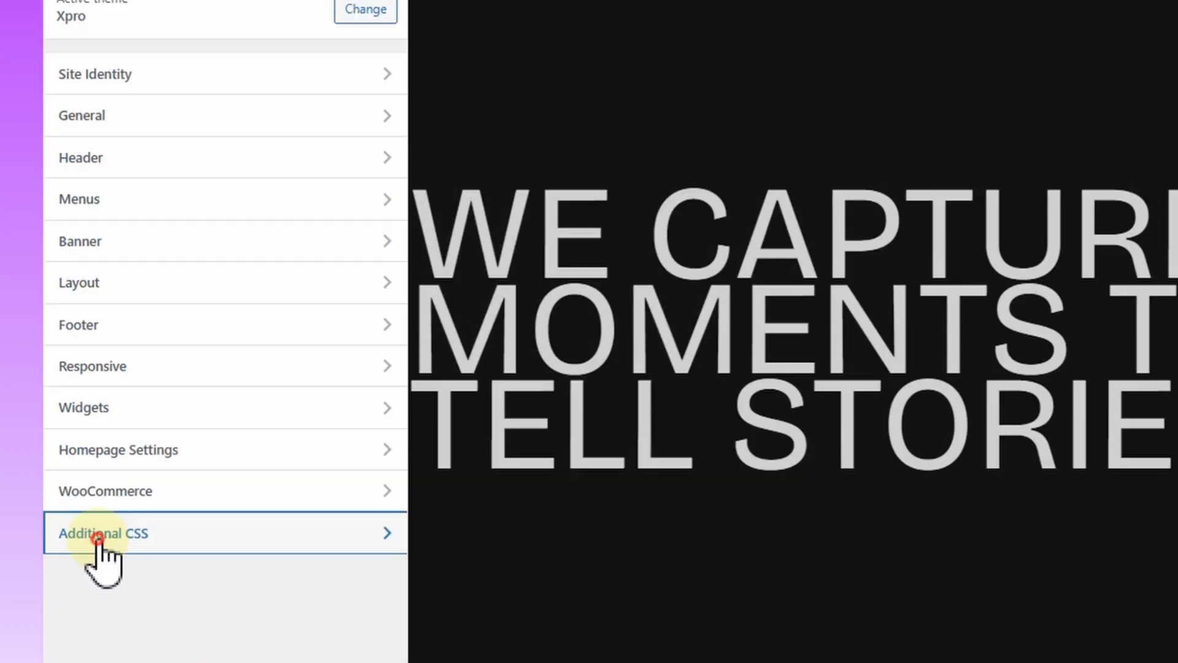
{"action": "left_click", "coordinate": [103, 504]}
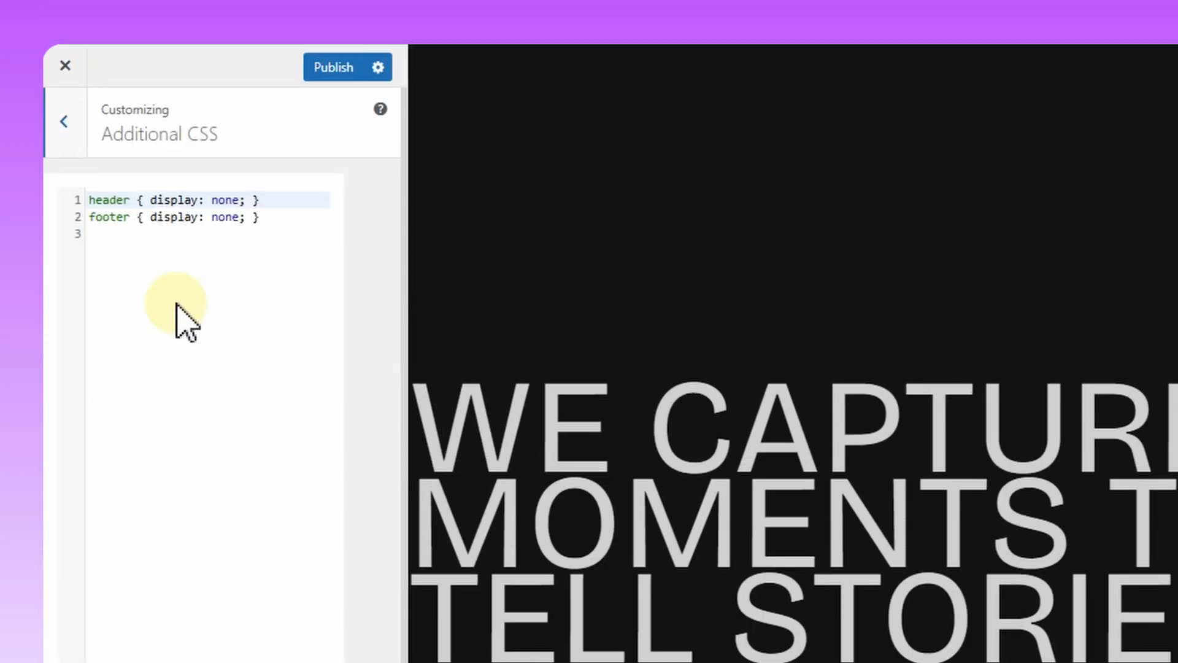
{"action": "left_click", "coordinate": [262, 233]}
{"action": "key", "text": "ctrl+a"}
{"action": "key", "text": "BackSpace"}
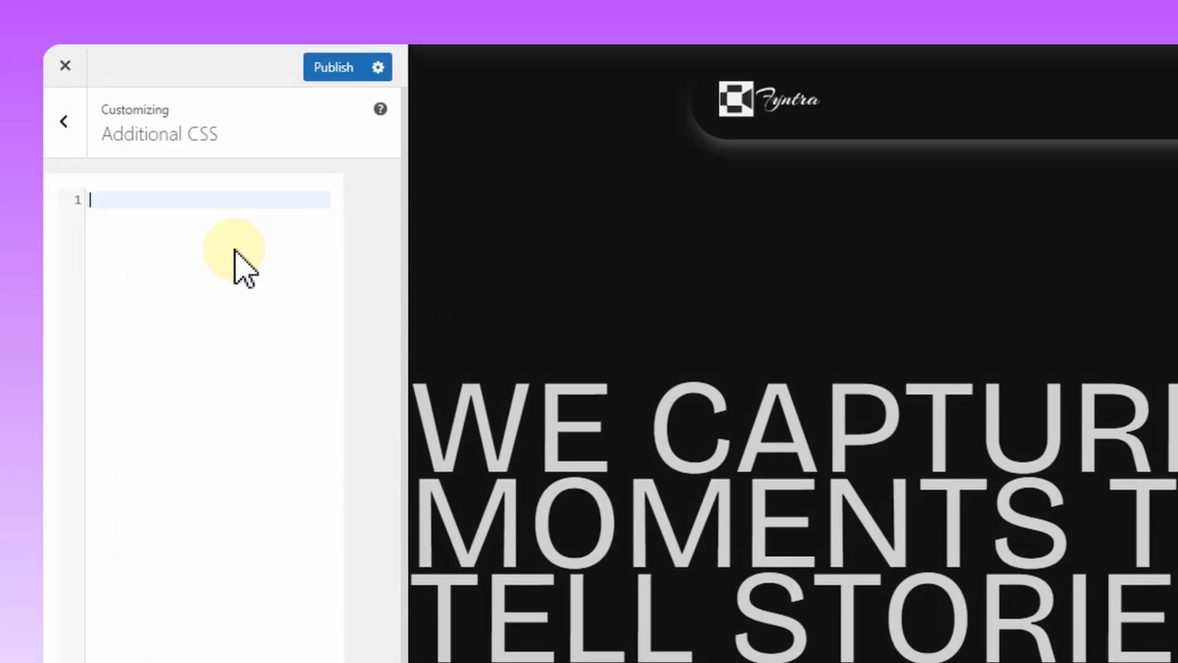